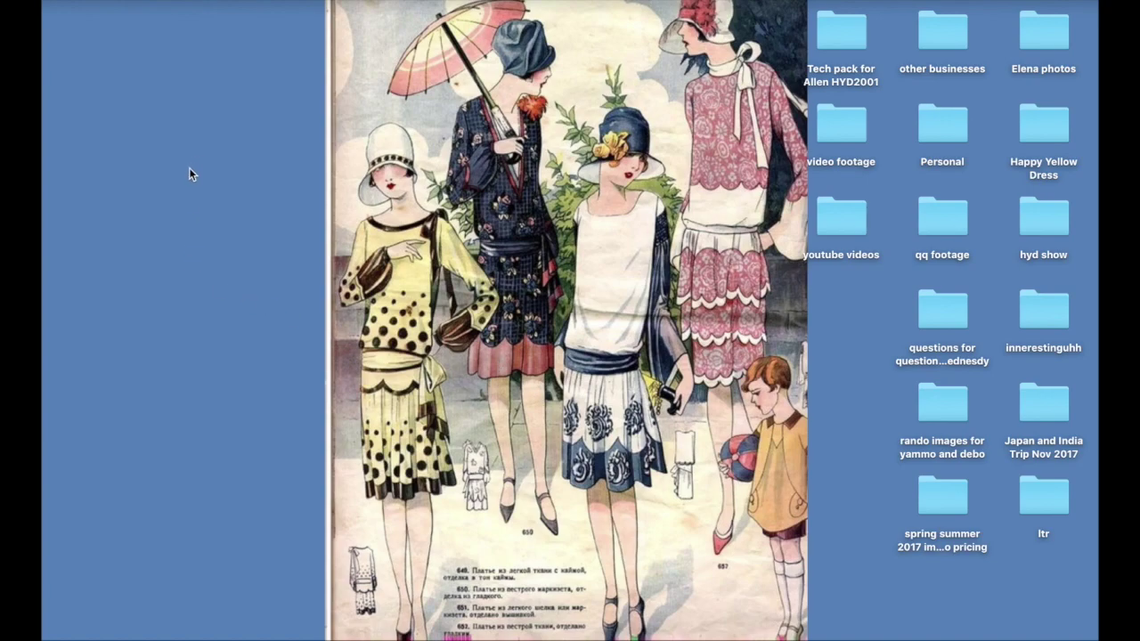
Step: Create a new folder on the desktop and name it "Catalog pages"
right_click(189, 169)
click(225, 175)
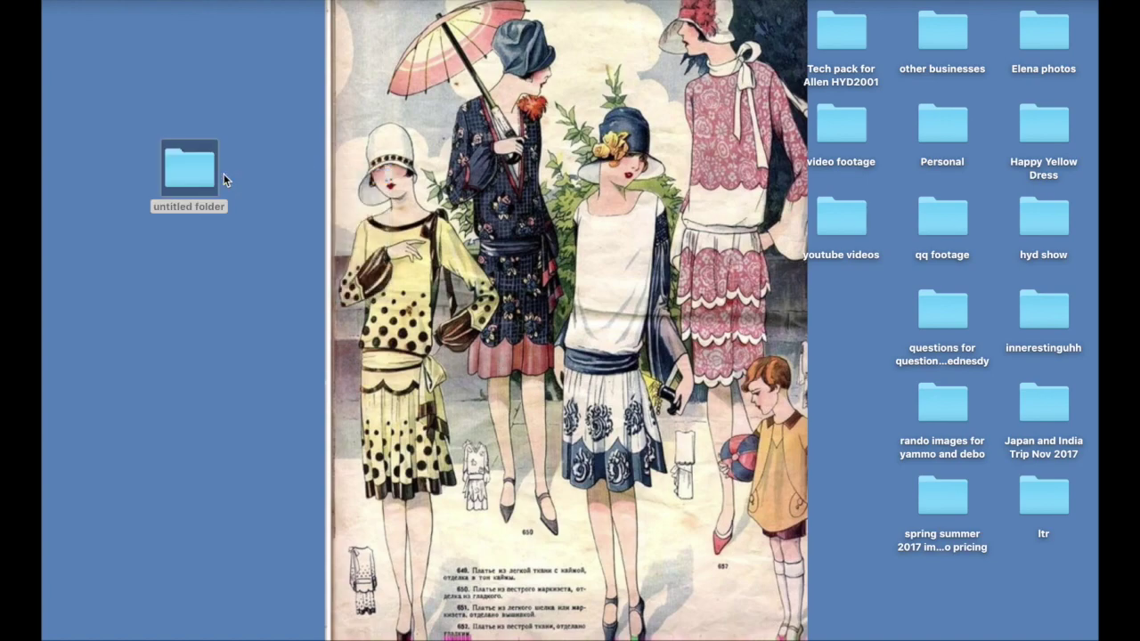
click(202, 212)
text(Catalog pages)
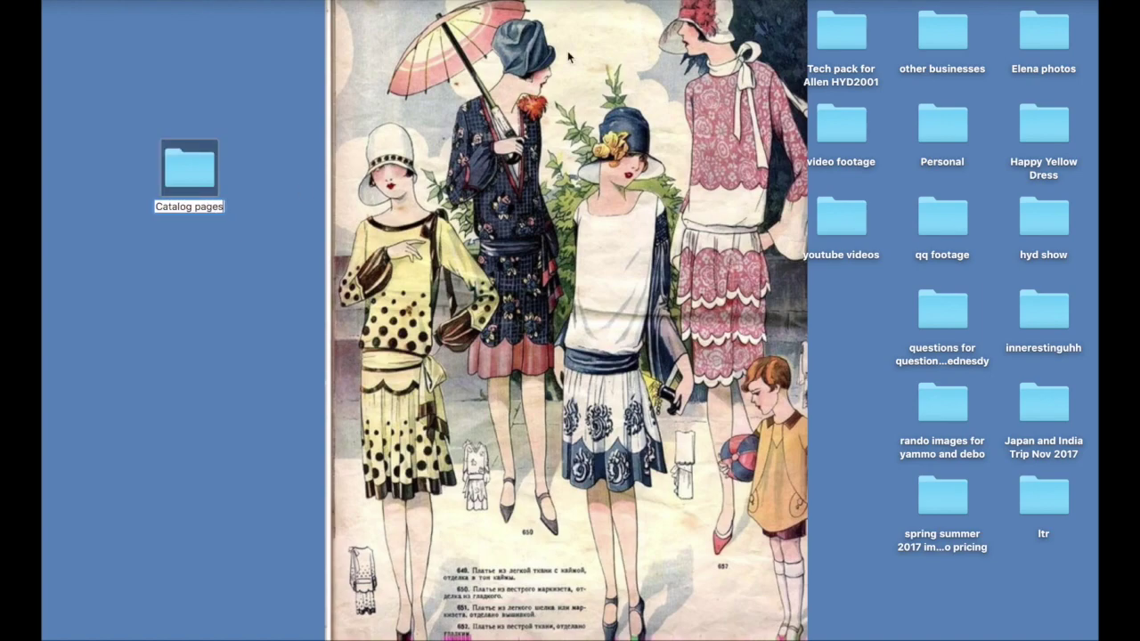
key(Escape)
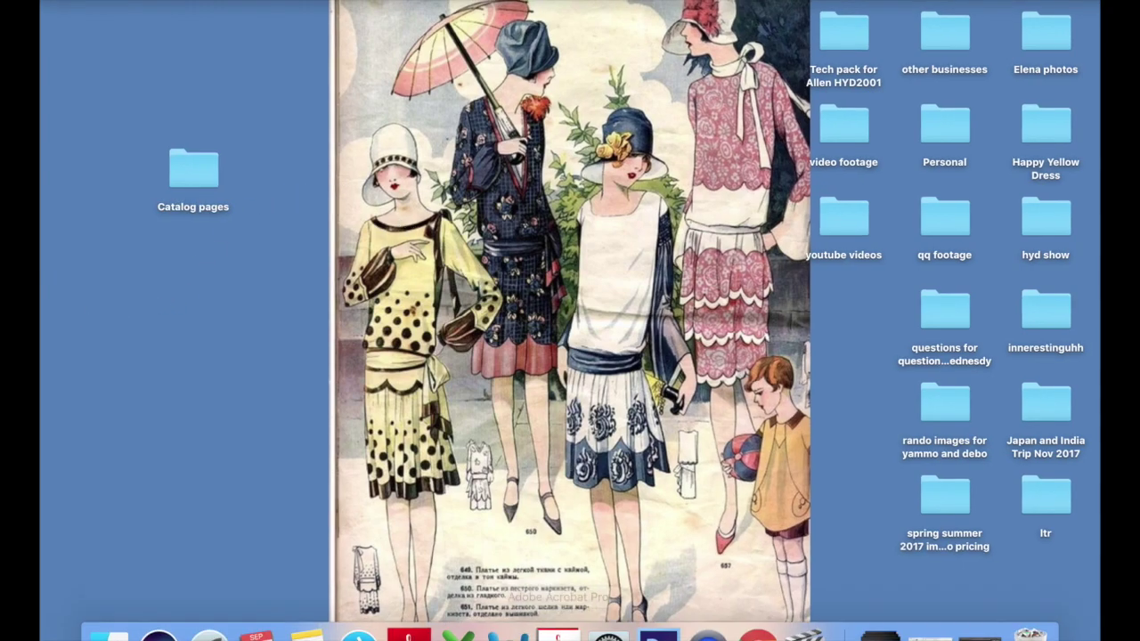
Step: Switch to Photoshop and examine the title and style description on the Lana catalog page up close
click(657, 628)
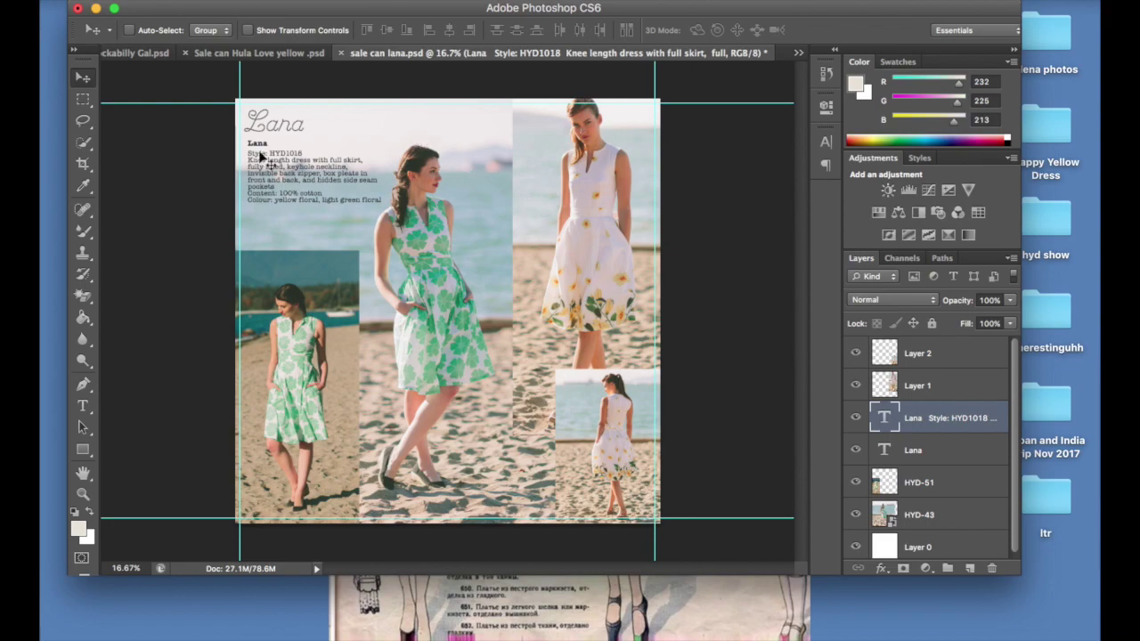
key(super+plus)
scroll(262, 267, left, 5)
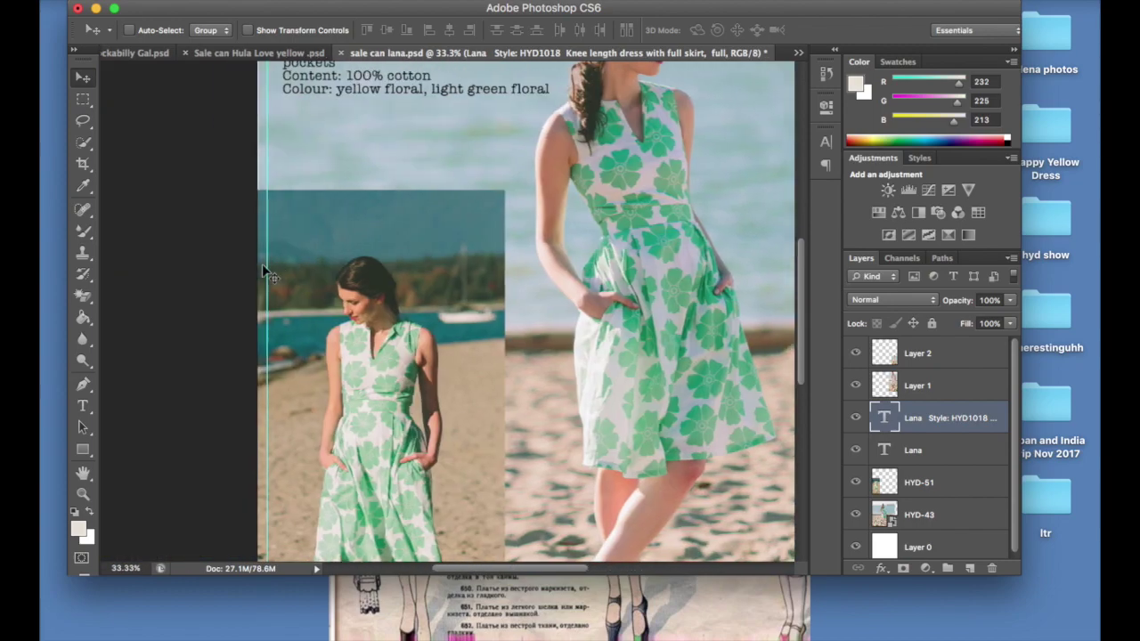
scroll(263, 267, up, 5)
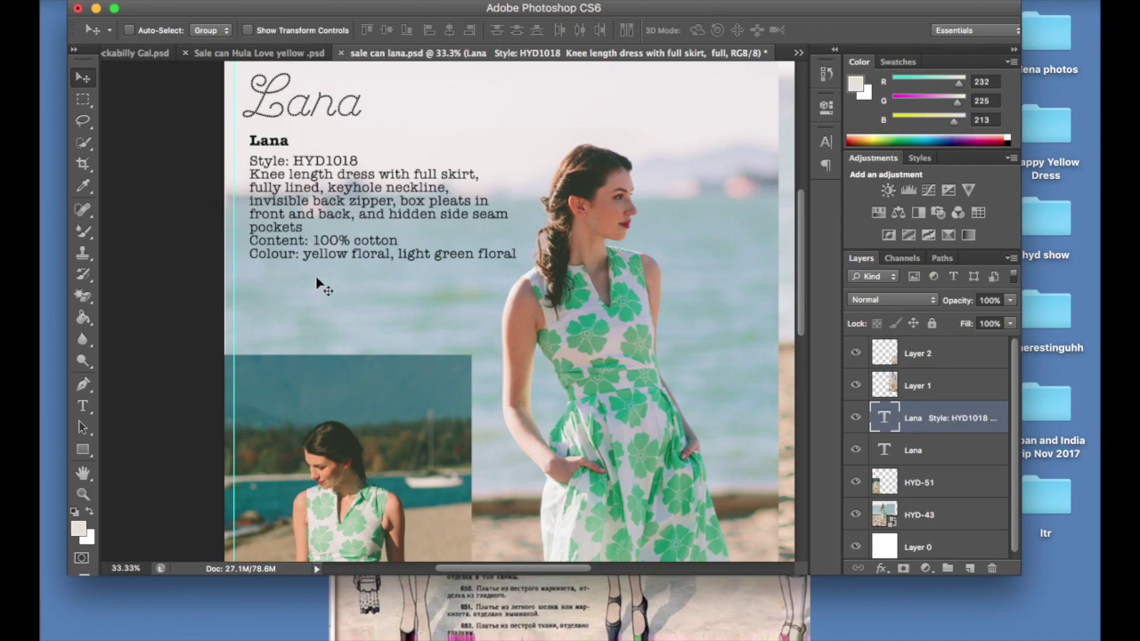
key(super+minus)
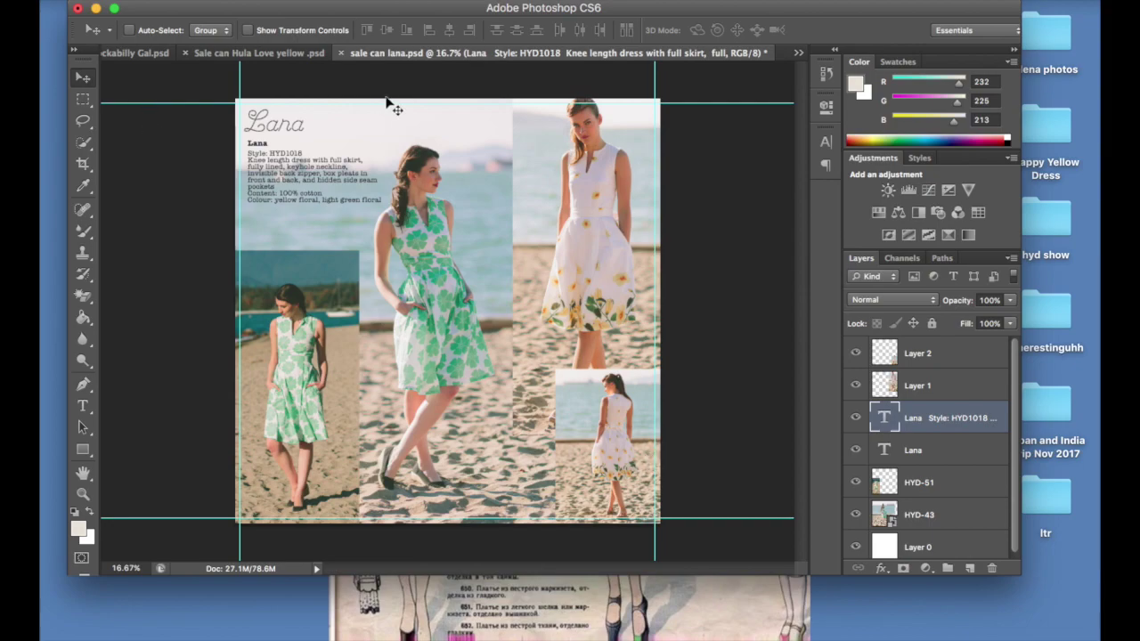
Step: Look through the open Hula Love and Rockabilly Gal page documents, ending back on the Lana page
click(287, 56)
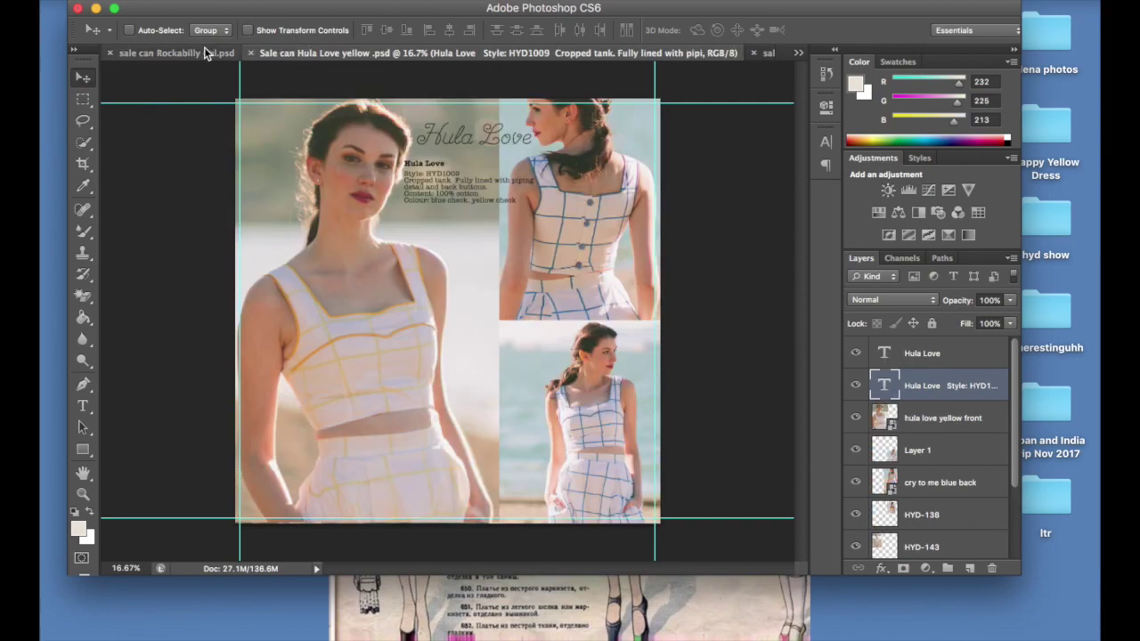
click(213, 53)
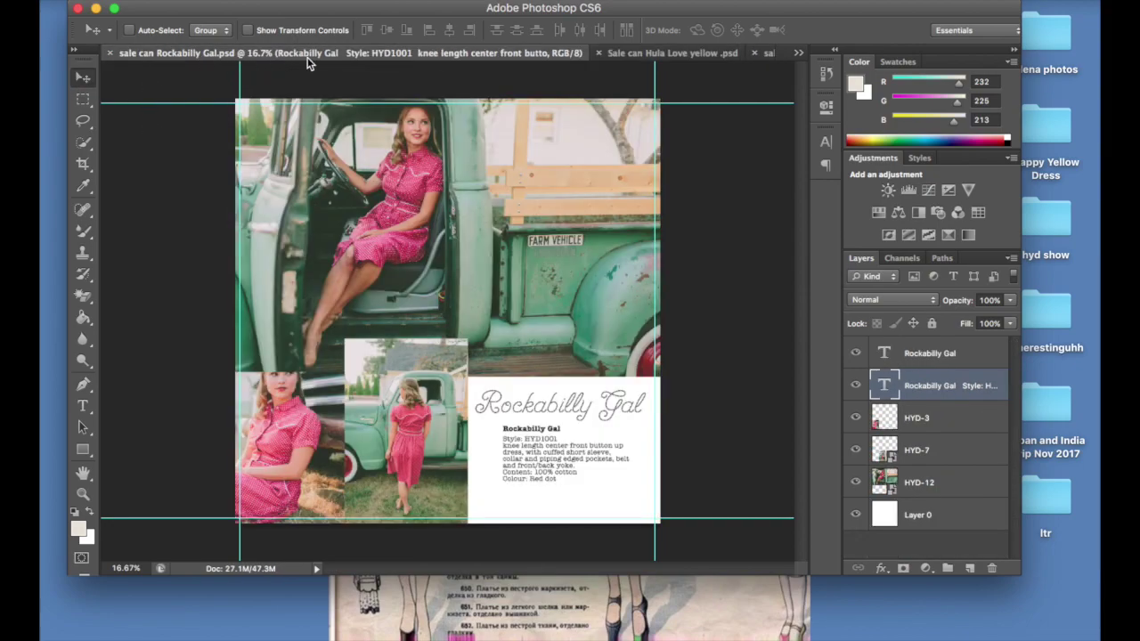
click(699, 56)
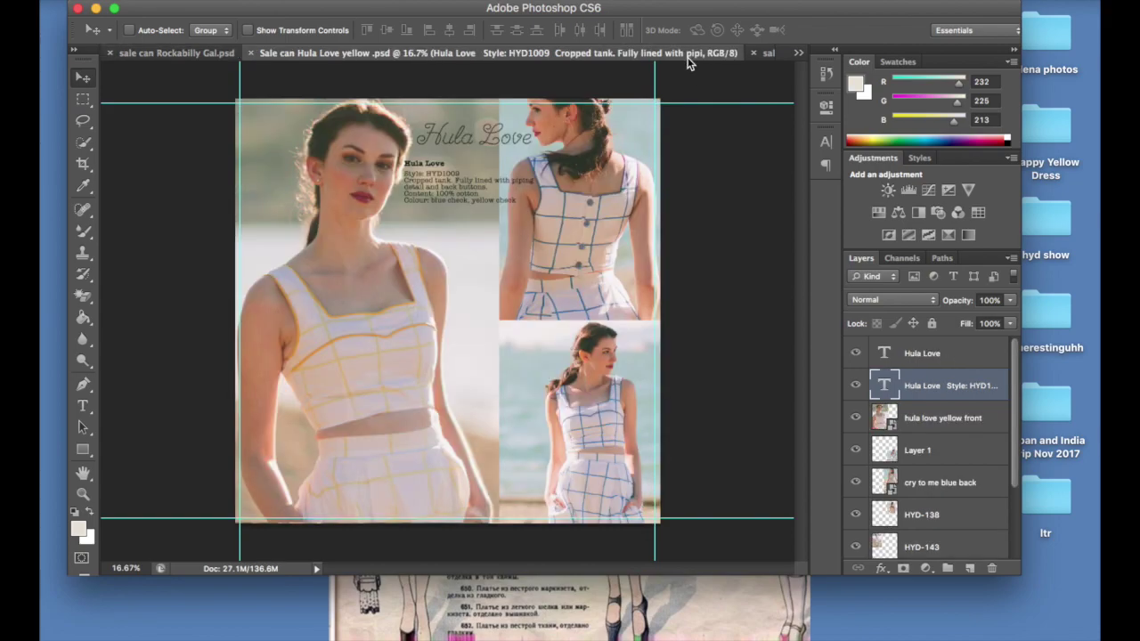
click(765, 55)
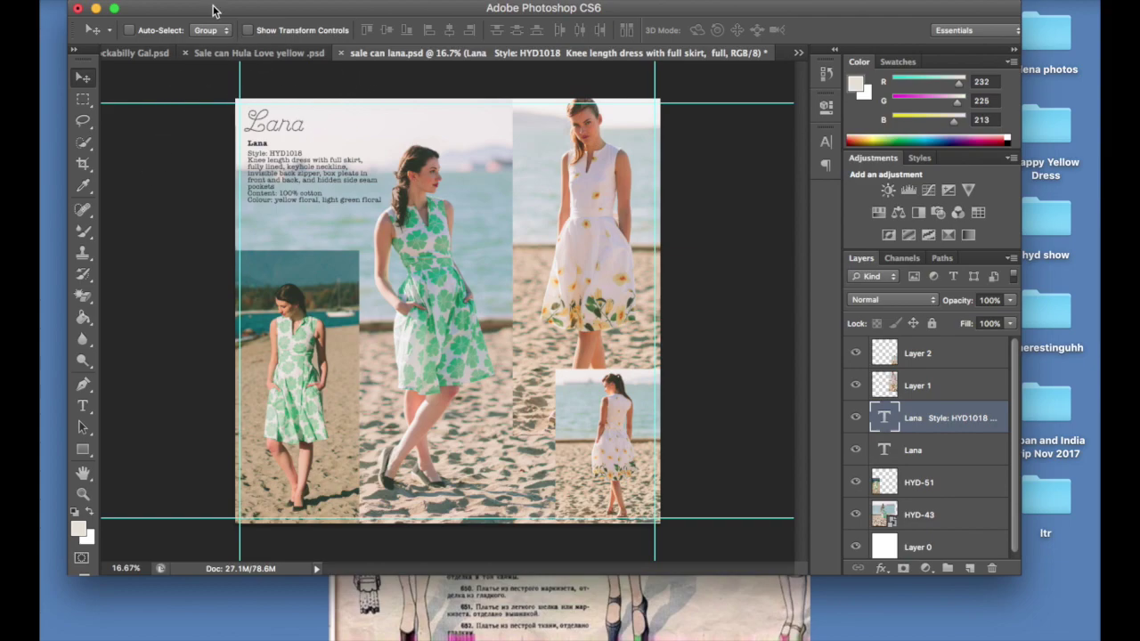
Step: Start saving the Lana page under a new location, choosing the Catalog pages folder on the Desktop
click(174, 0)
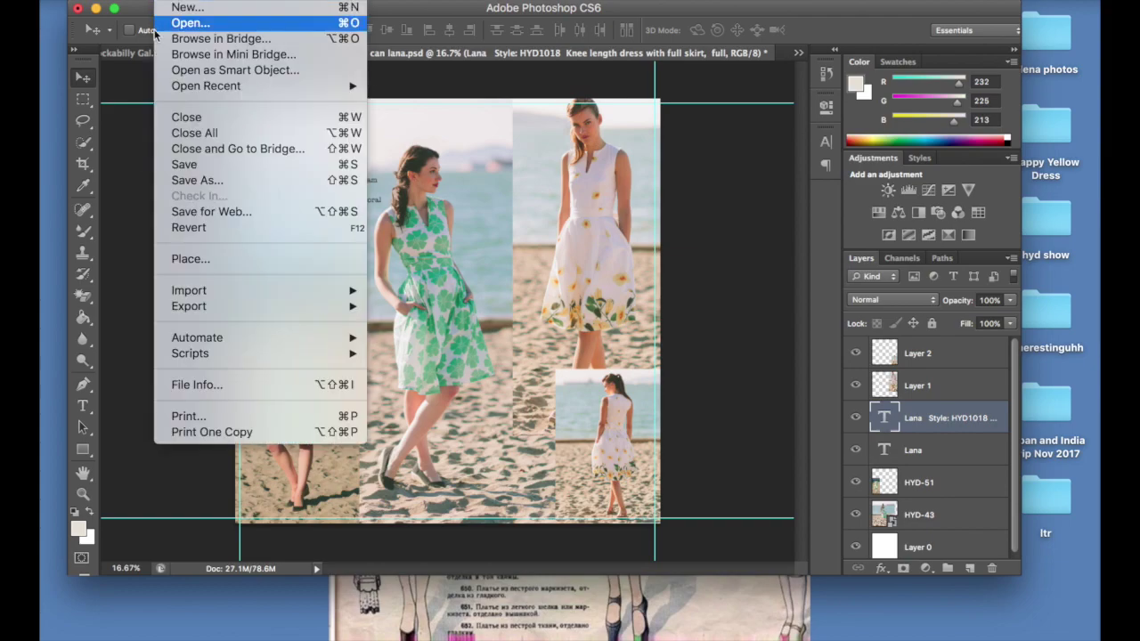
click(187, 180)
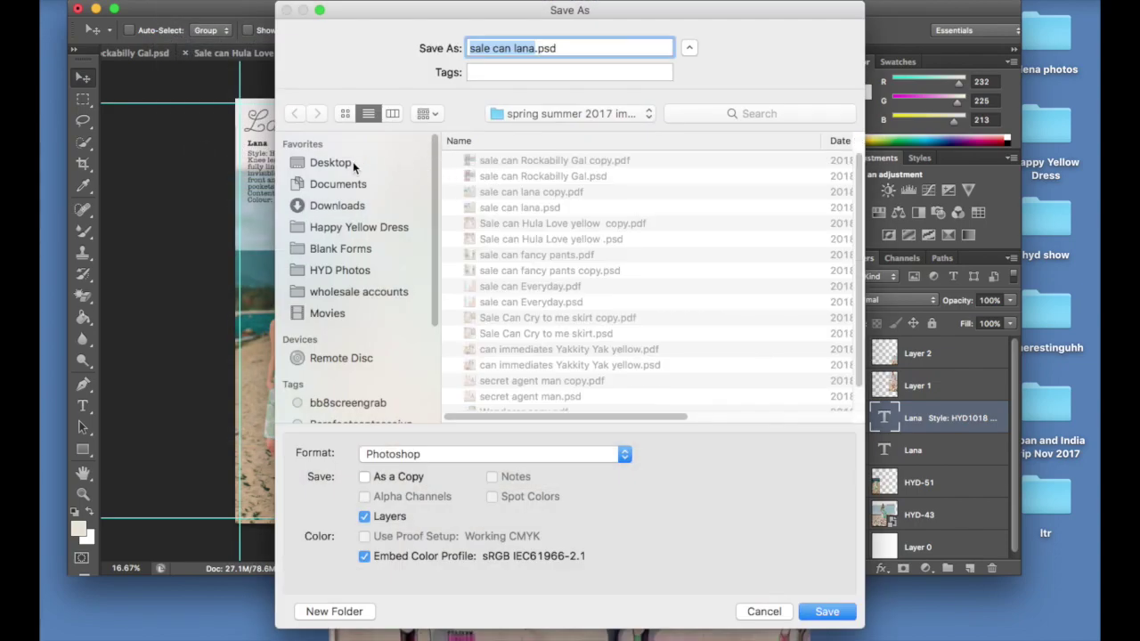
click(352, 161)
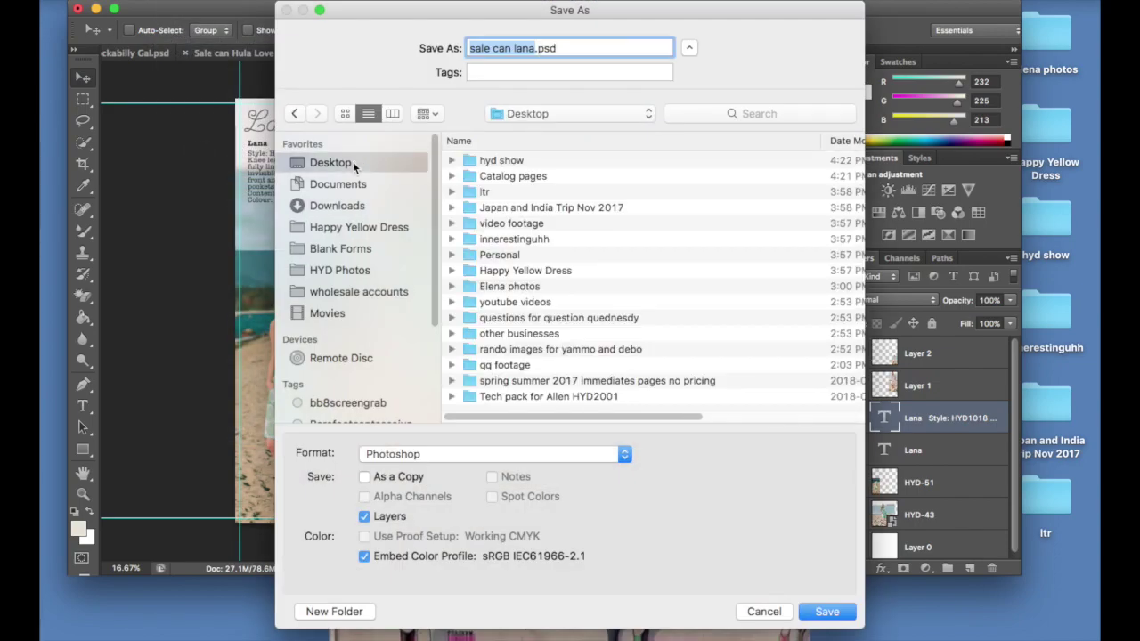
double_click(513, 178)
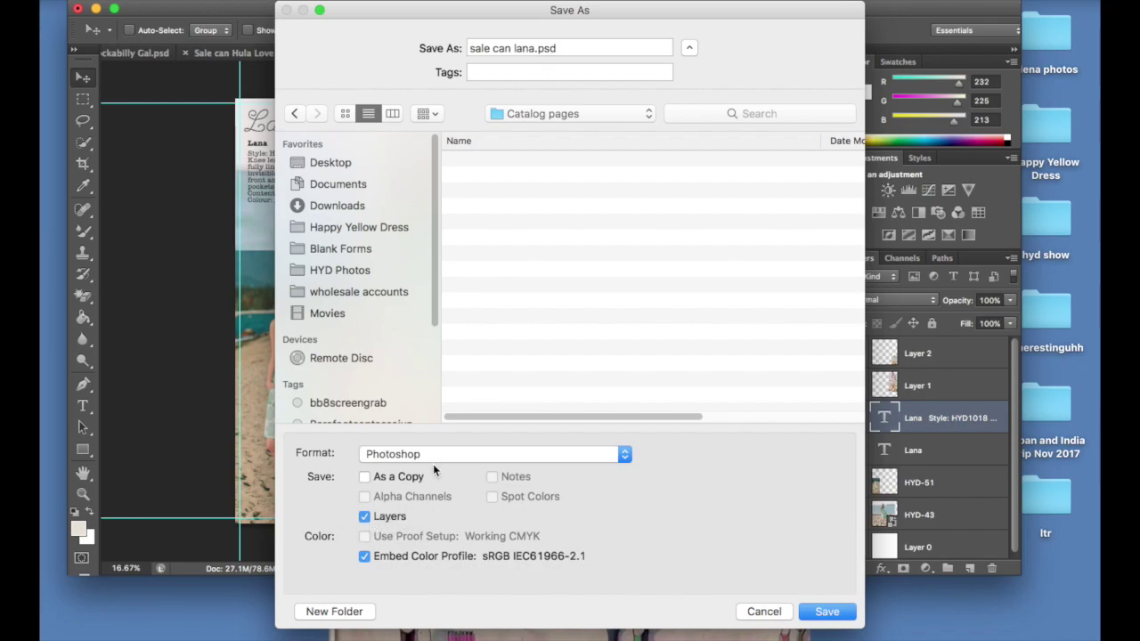
Step: Save the Lana page as a Photoshop PDF copy without layers and accept the notice about overriding settings
click(365, 518)
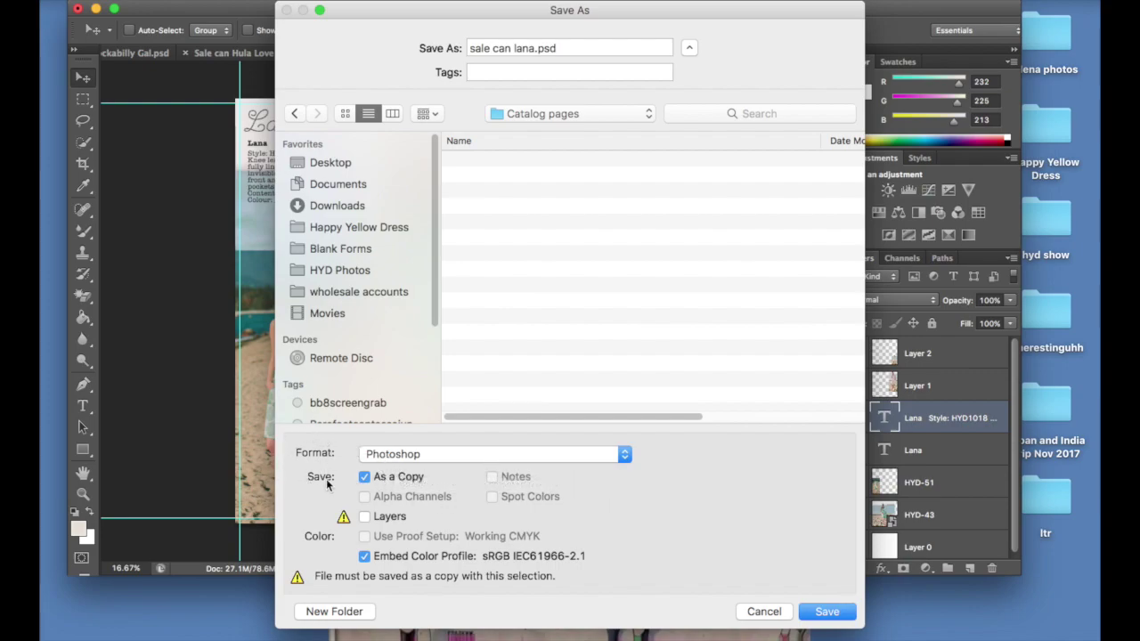
click(469, 458)
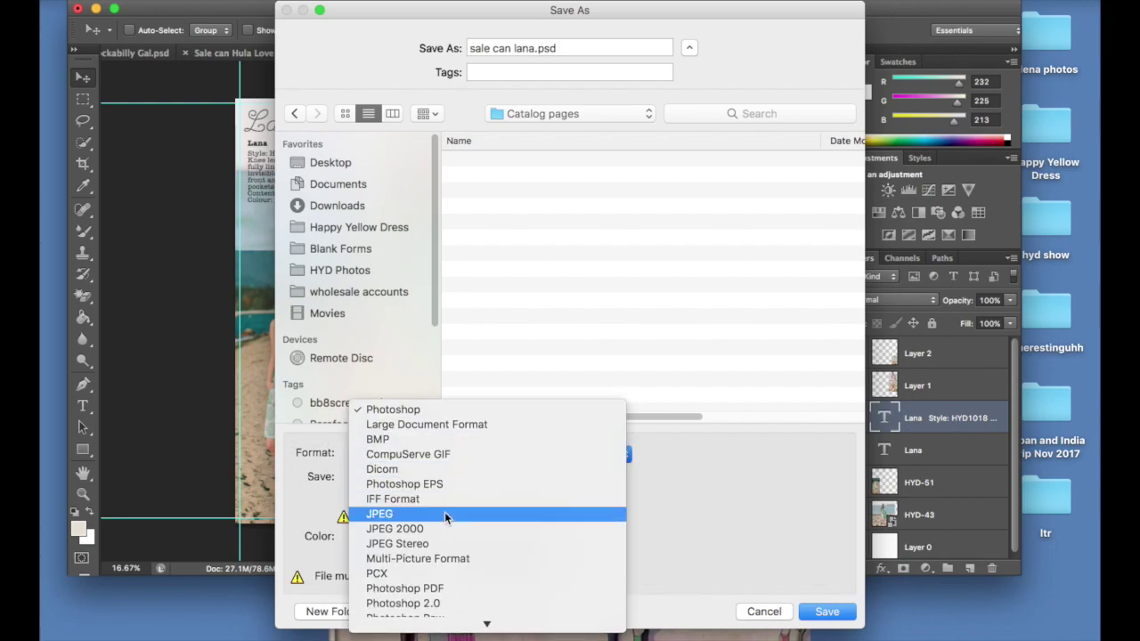
scroll(445, 515, down, 2)
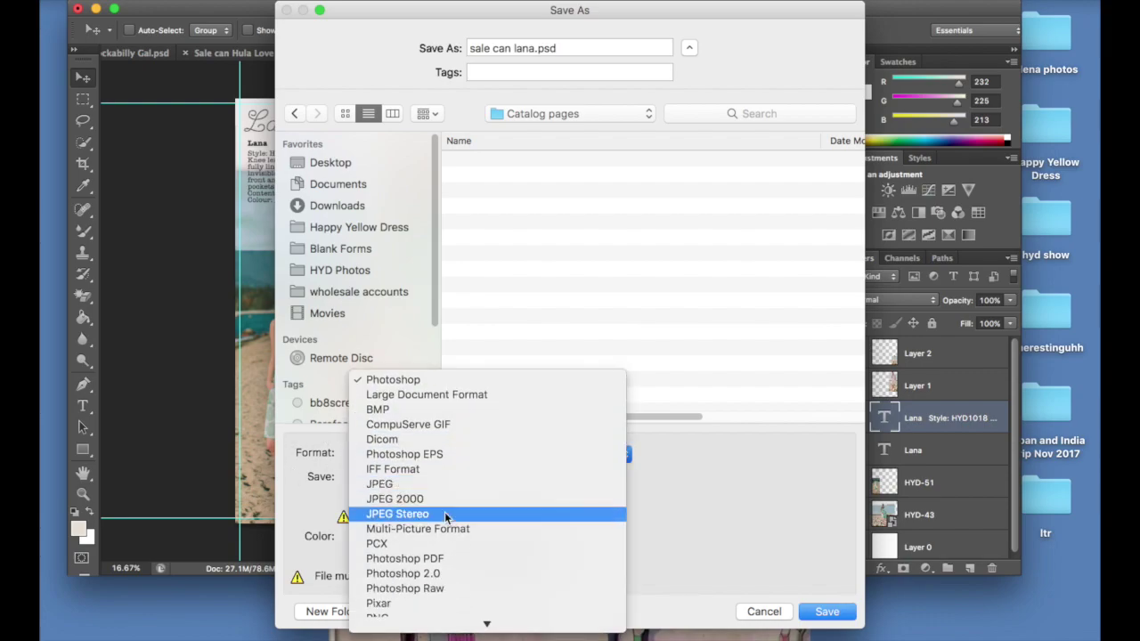
click(416, 561)
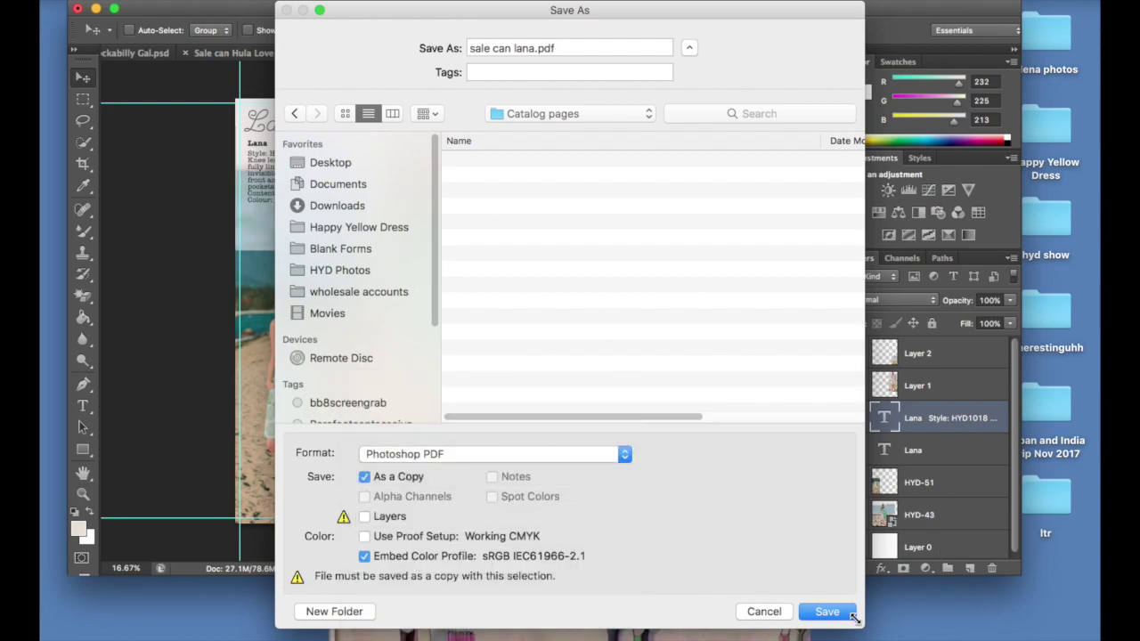
click(837, 613)
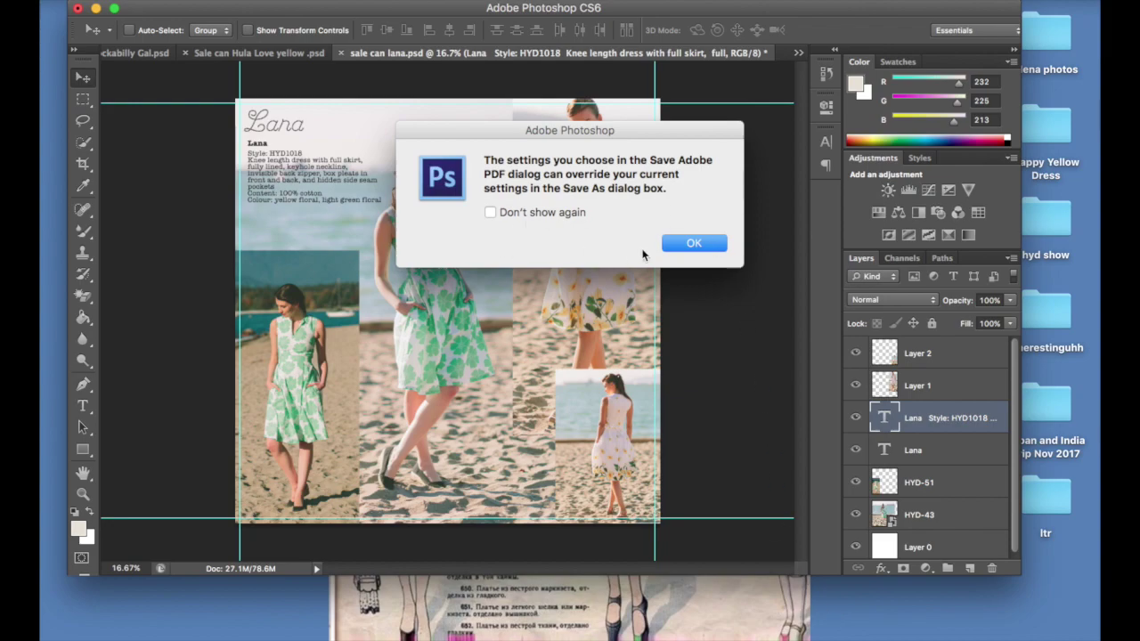
click(688, 244)
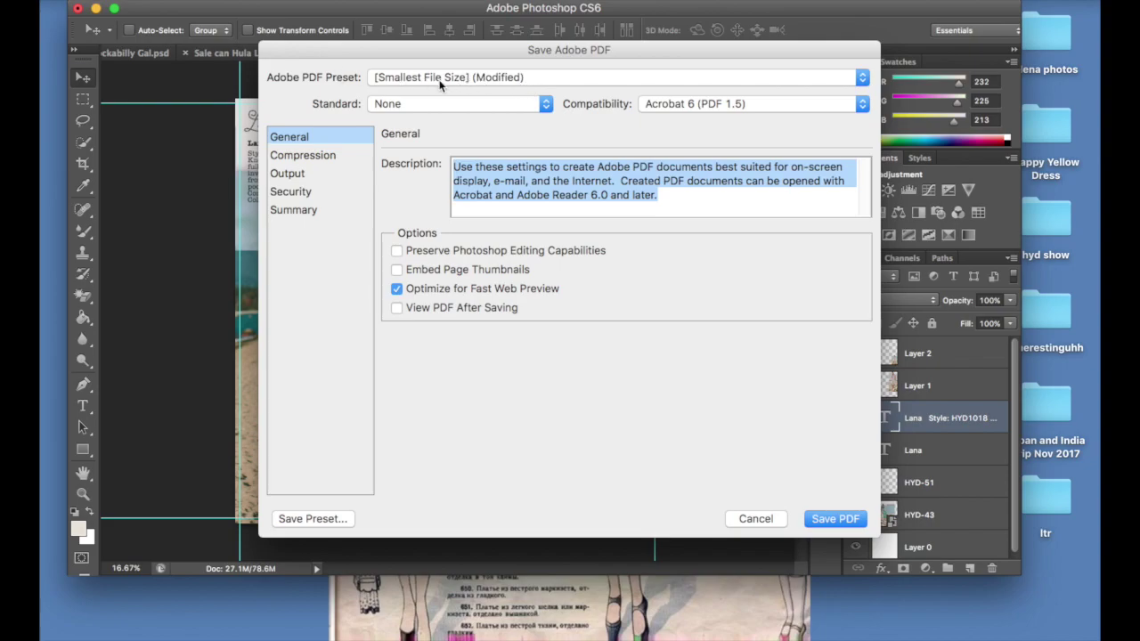
Step: Export the PDF with the modified Smallest File Size preset, keeping JPEG compression at High image quality
click(485, 79)
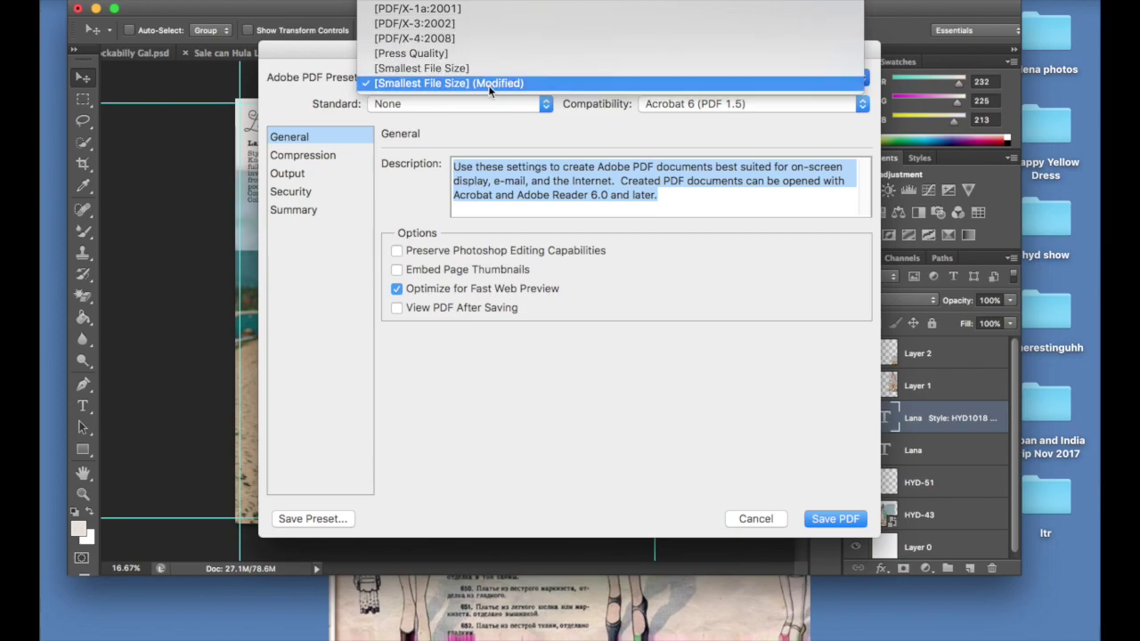
click(488, 84)
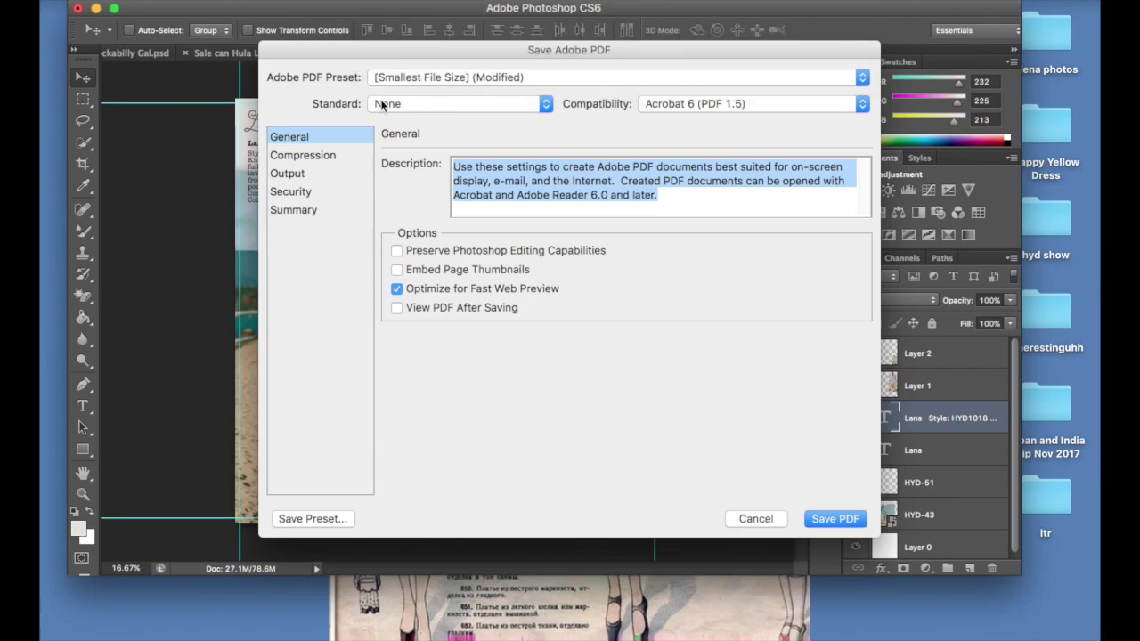
click(322, 160)
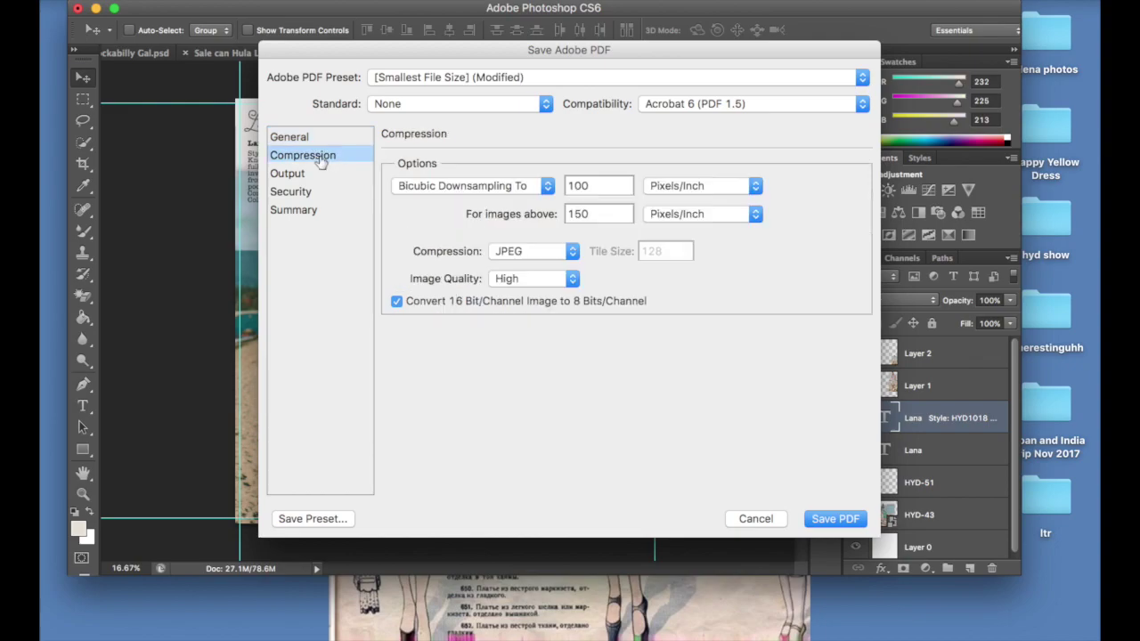
click(570, 280)
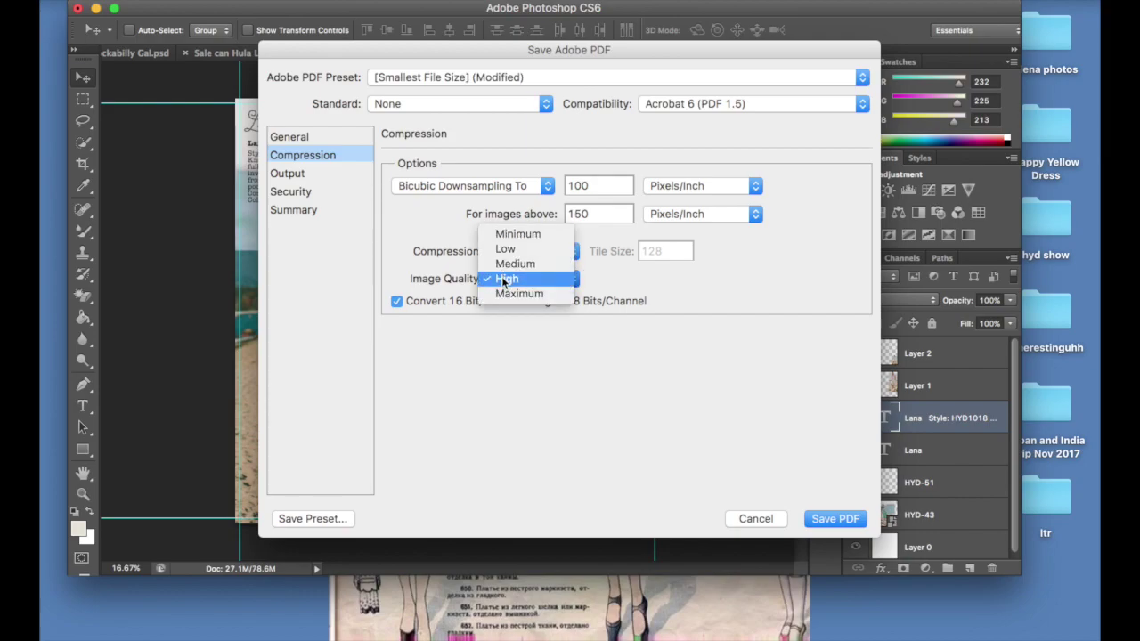
click(503, 279)
click(572, 280)
click(530, 279)
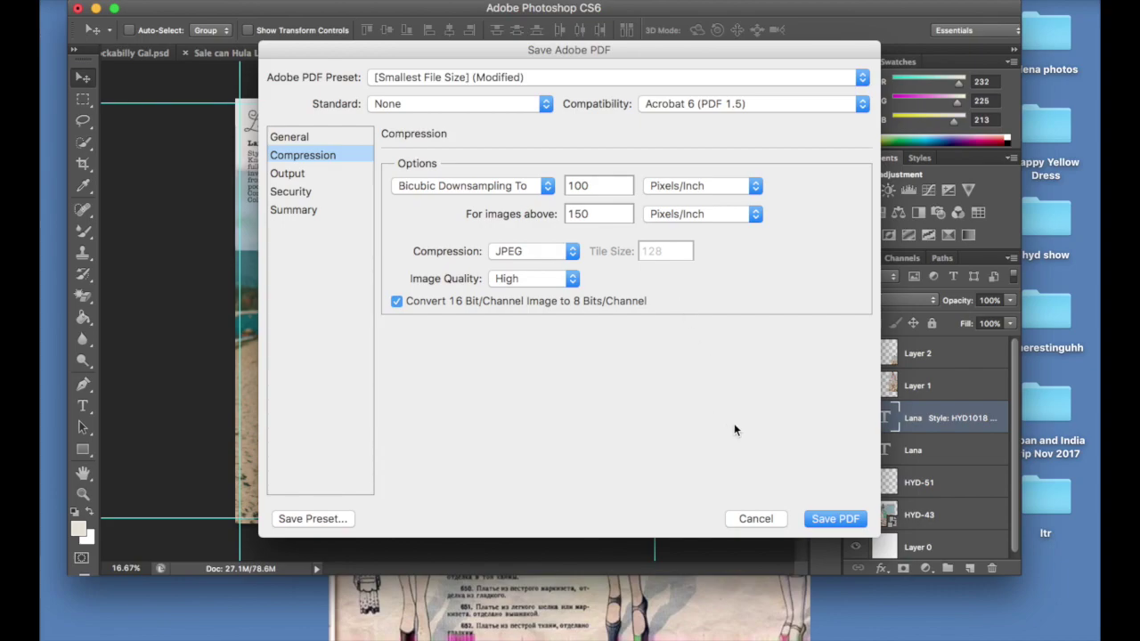
click(837, 519)
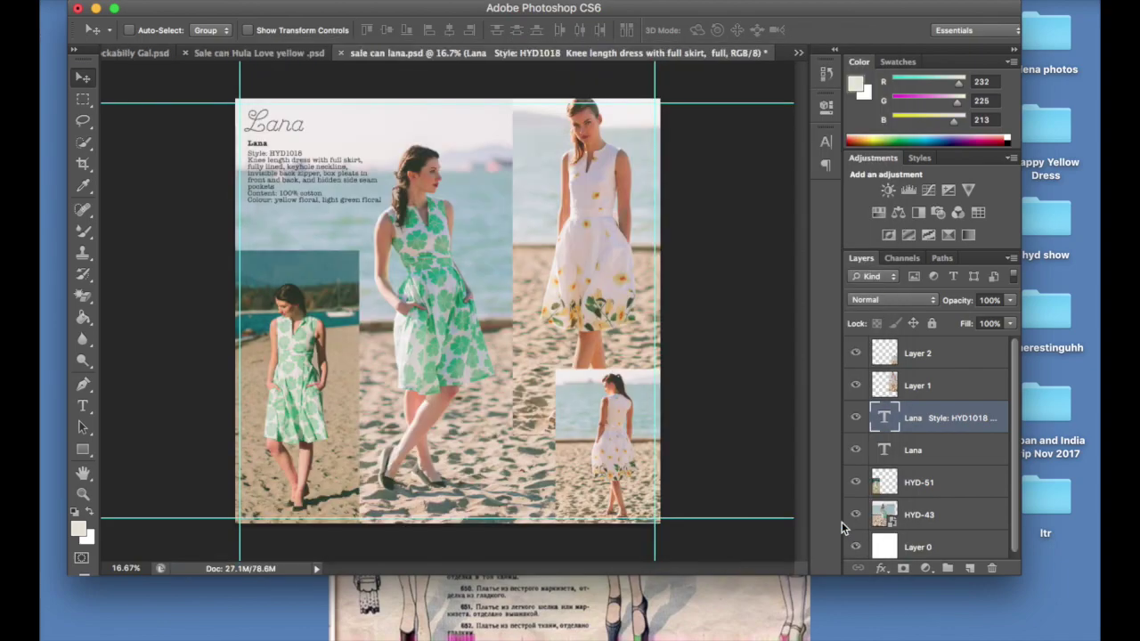
Step: Minimize Photoshop and check the Catalog pages folder on the desktop for the saved Lana PDF
click(256, 52)
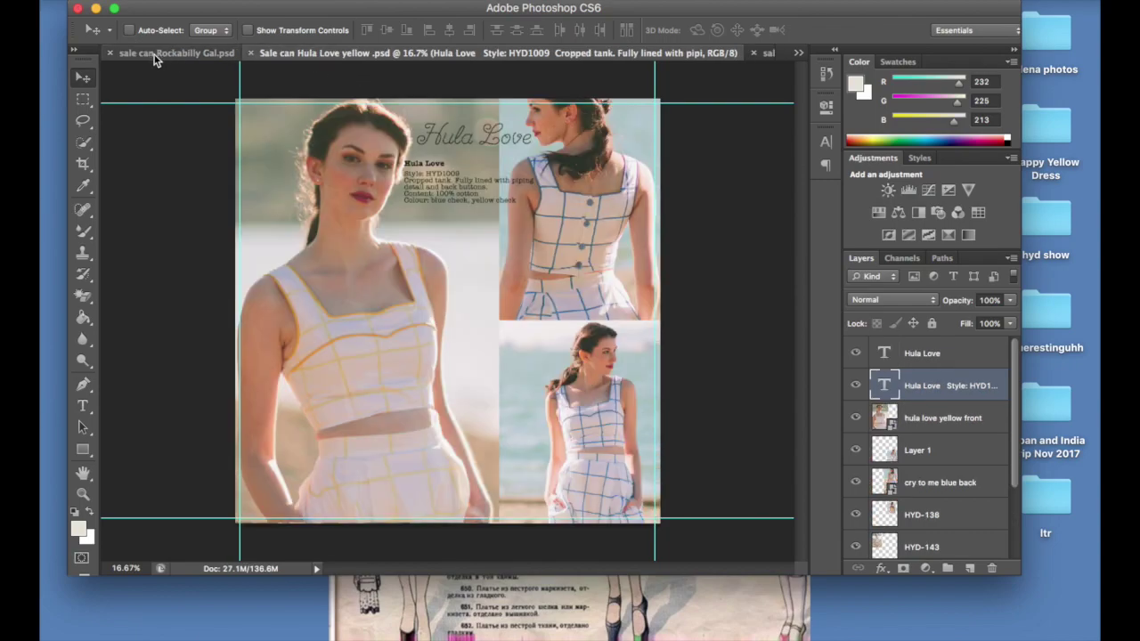
click(155, 56)
click(96, 9)
double_click(190, 175)
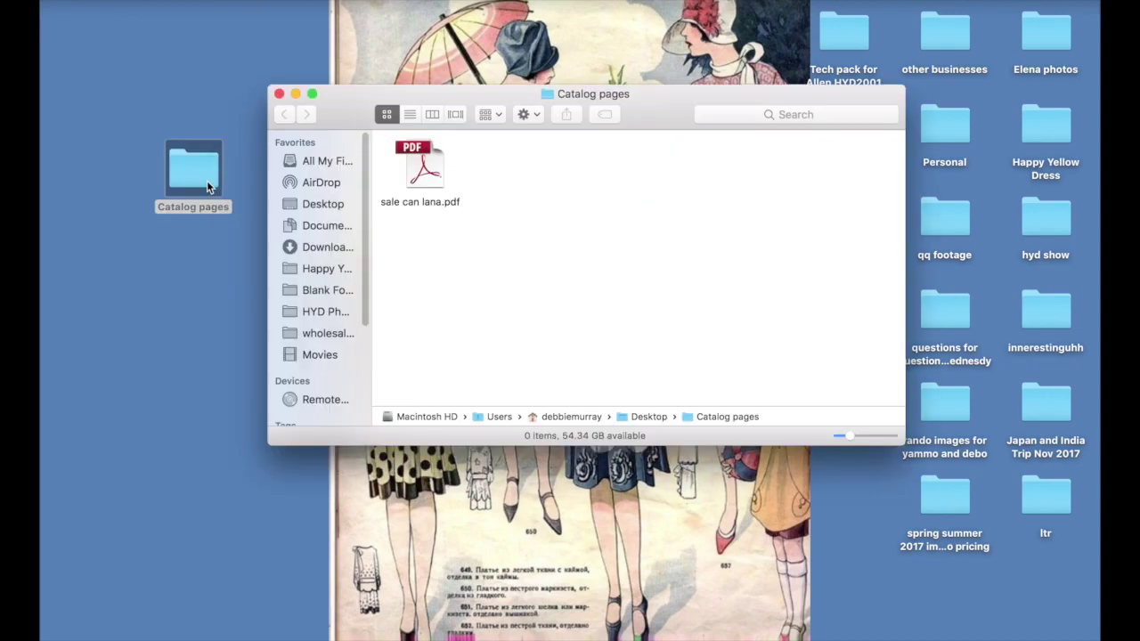
click(278, 93)
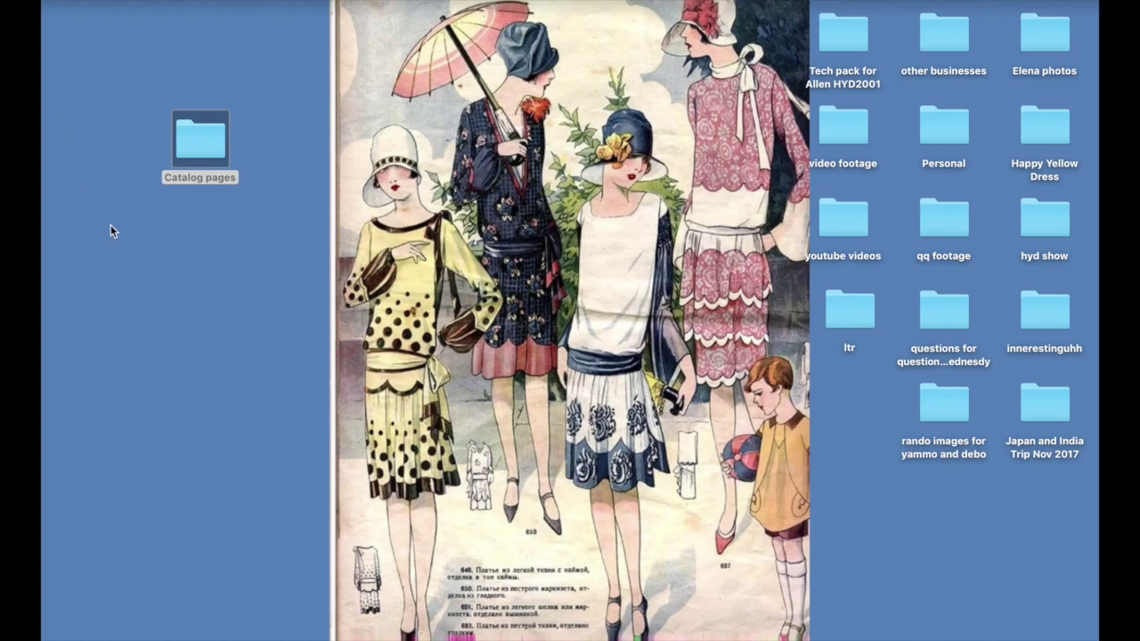
Step: Review all the page files in the Catalog pages folder, scanning down the list, and close its window
click(204, 157)
double_click(204, 155)
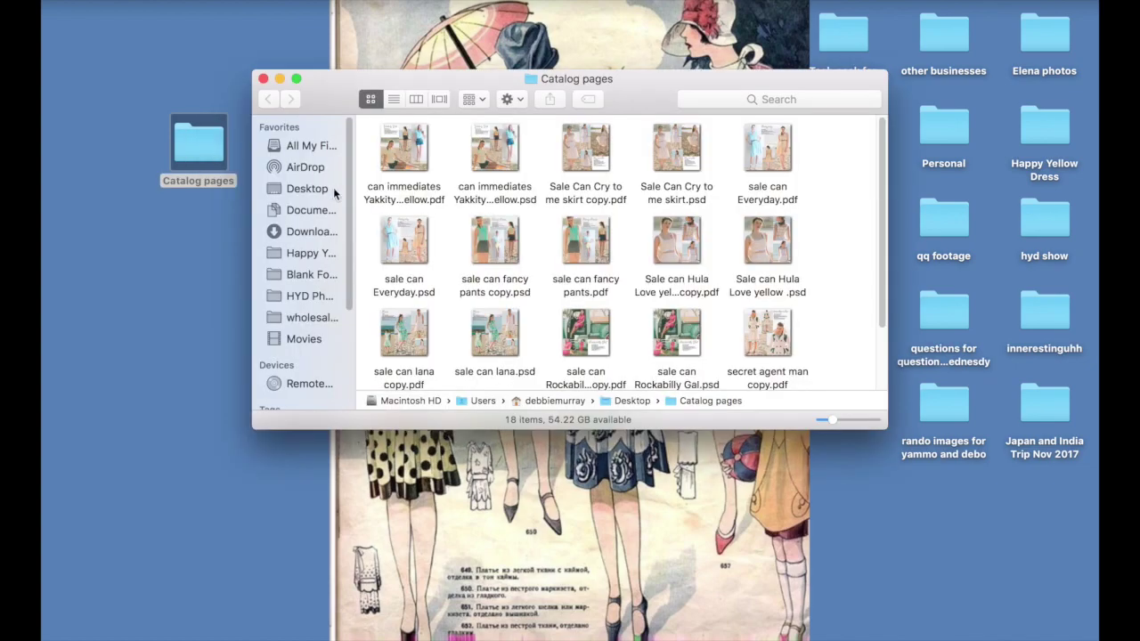
scroll(637, 261, down, 3)
key(super+w)
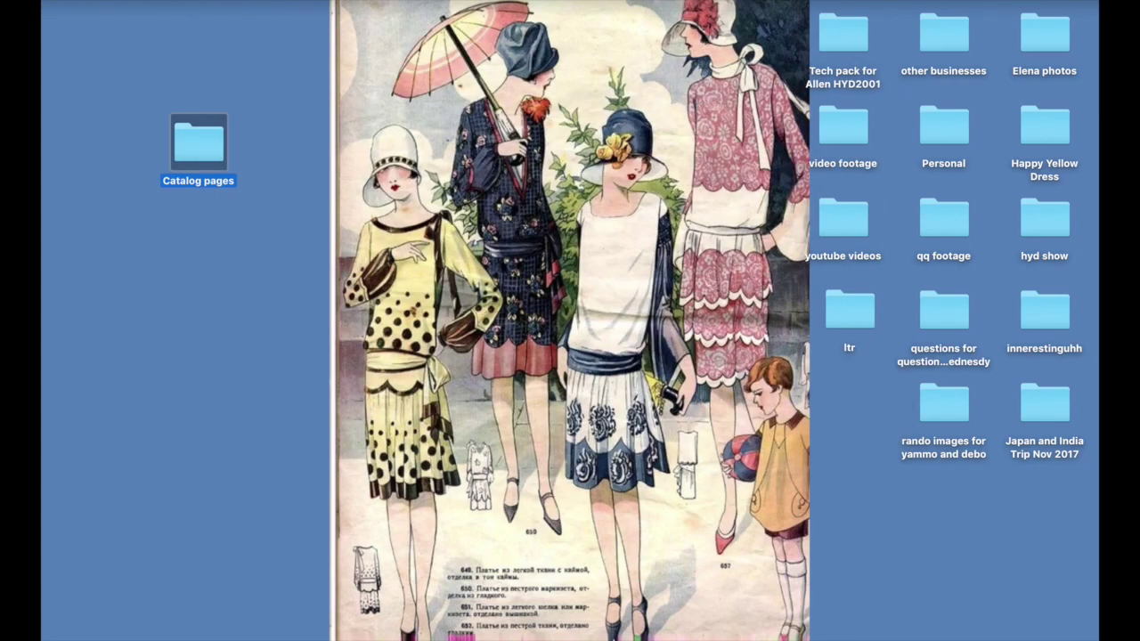
Step: Switch to Adobe Acrobat X Pro and create a PDF from can immediates Yakkity Yak yellow.pdf in the desktop's Catalog pages folder
mouse_move(687, 623)
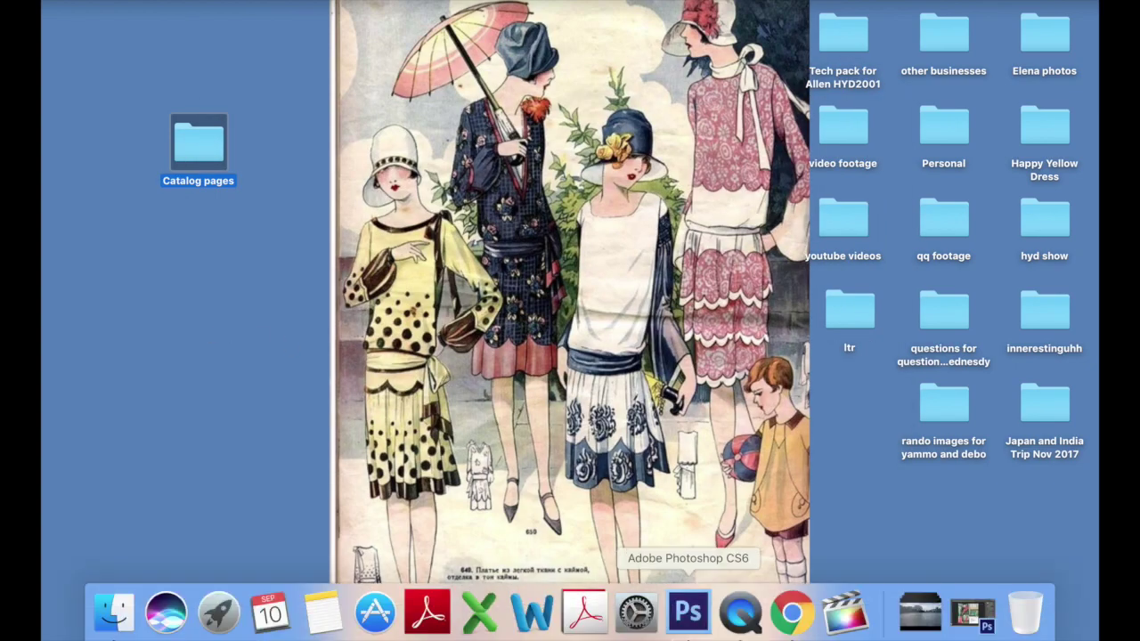
click(582, 609)
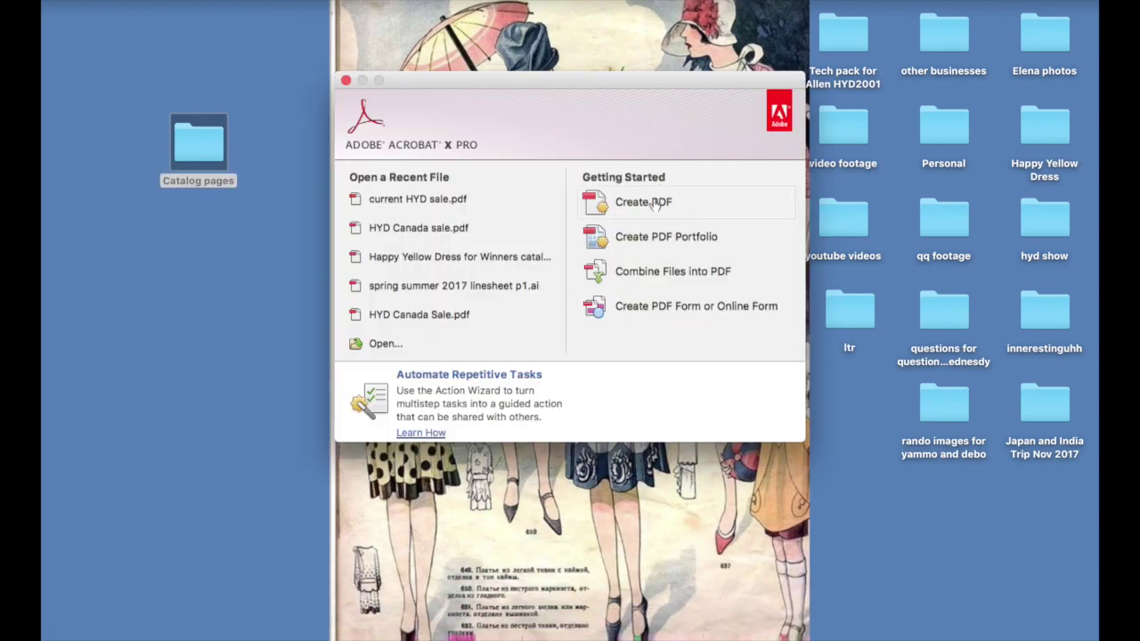
click(632, 203)
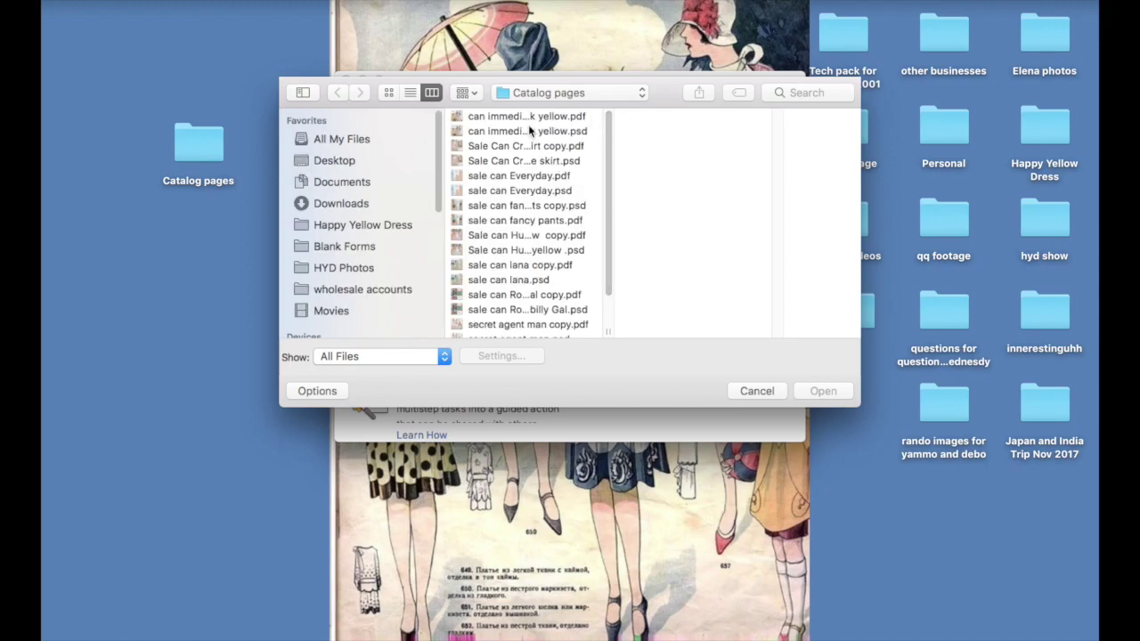
key(super+shift+d)
click(476, 117)
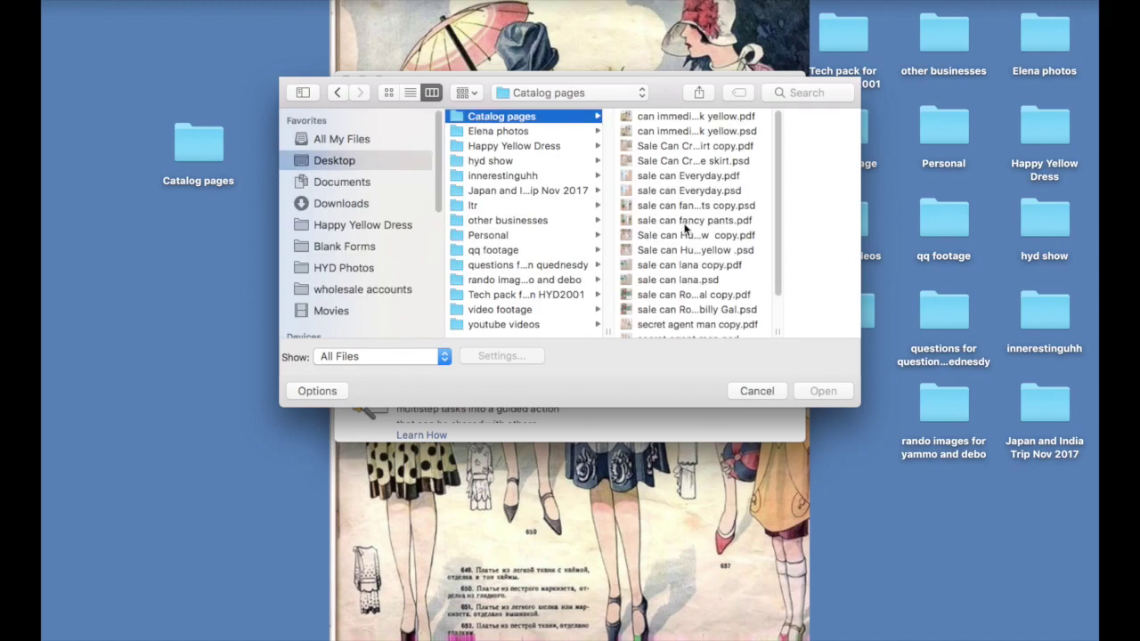
click(732, 121)
key(Return)
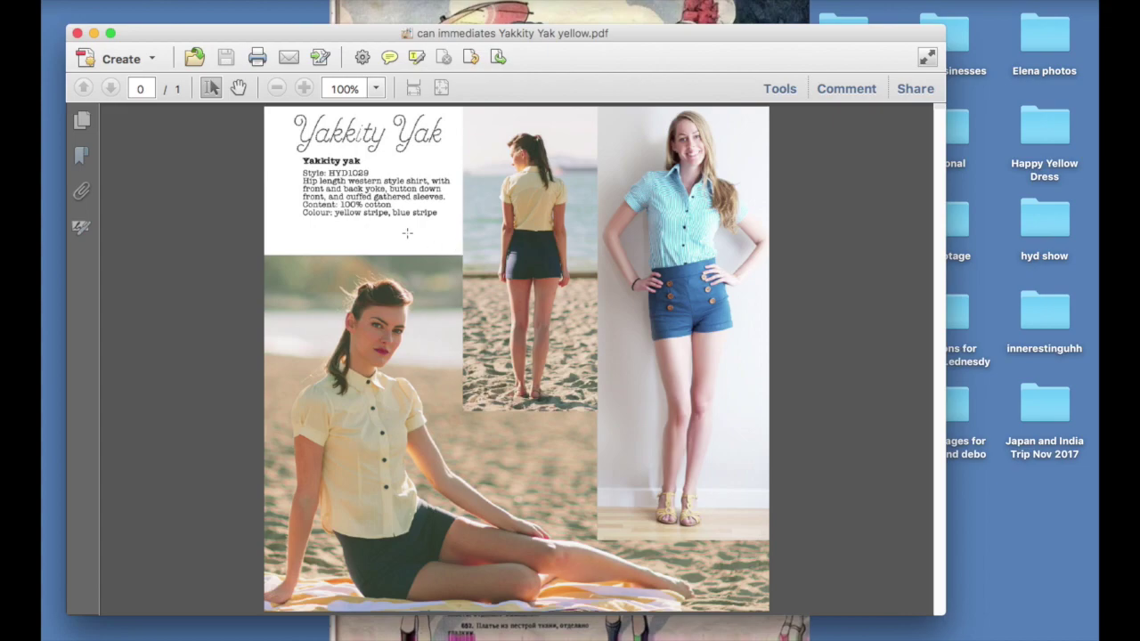
drag(586, 37, 593, 26)
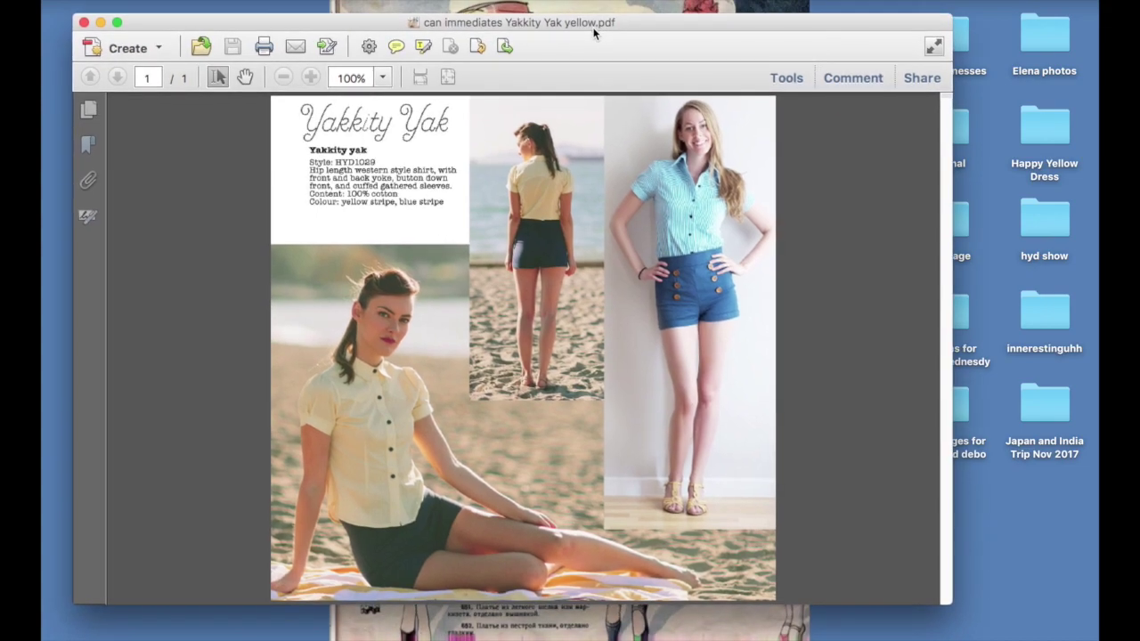
Step: Show the page thumbnails and start inserting pages from a file
click(90, 111)
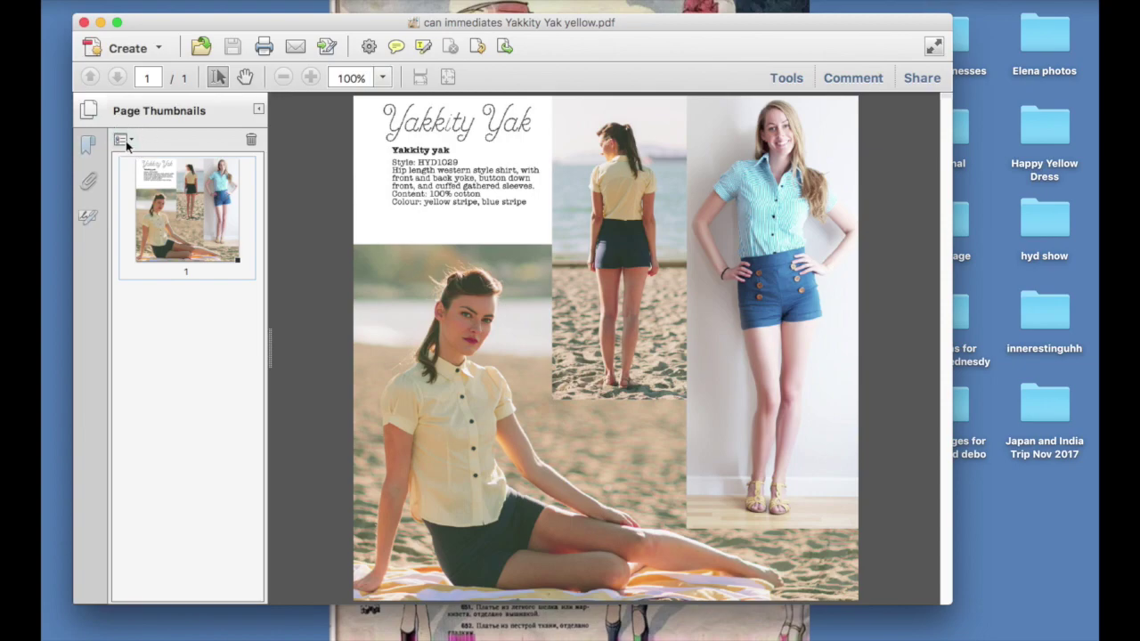
click(129, 142)
mouse_move(146, 160)
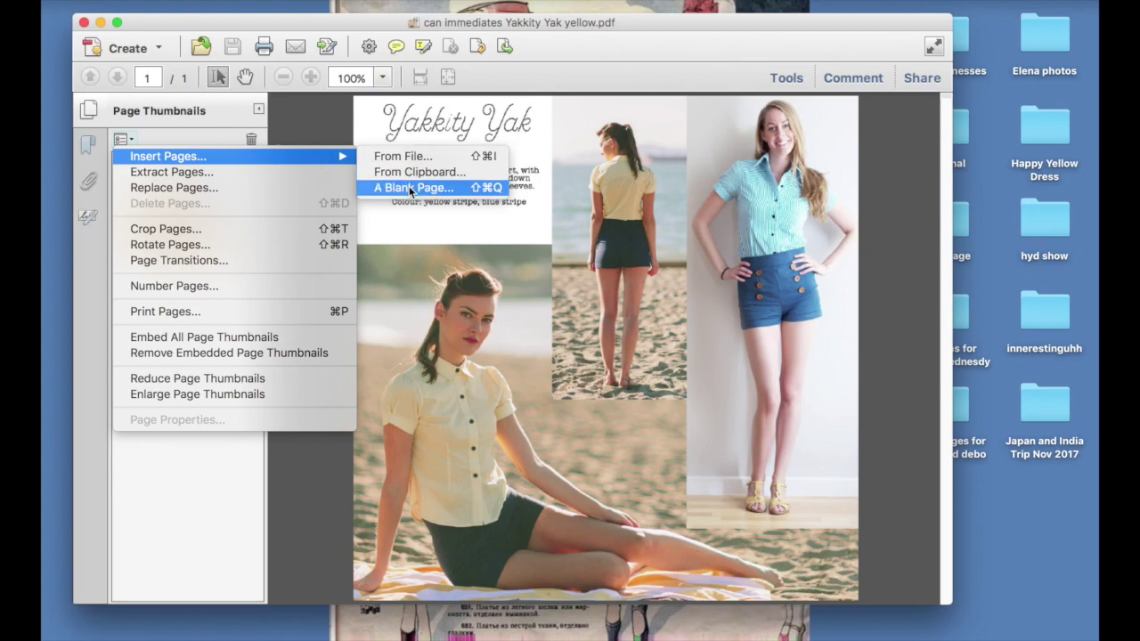
click(413, 160)
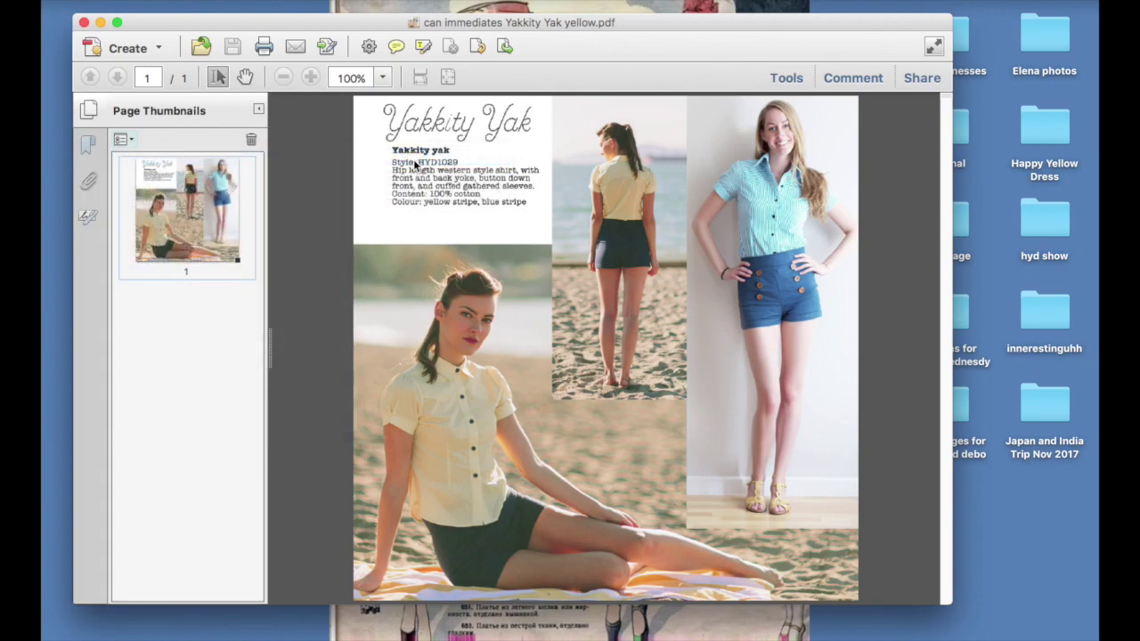
key(super+o)
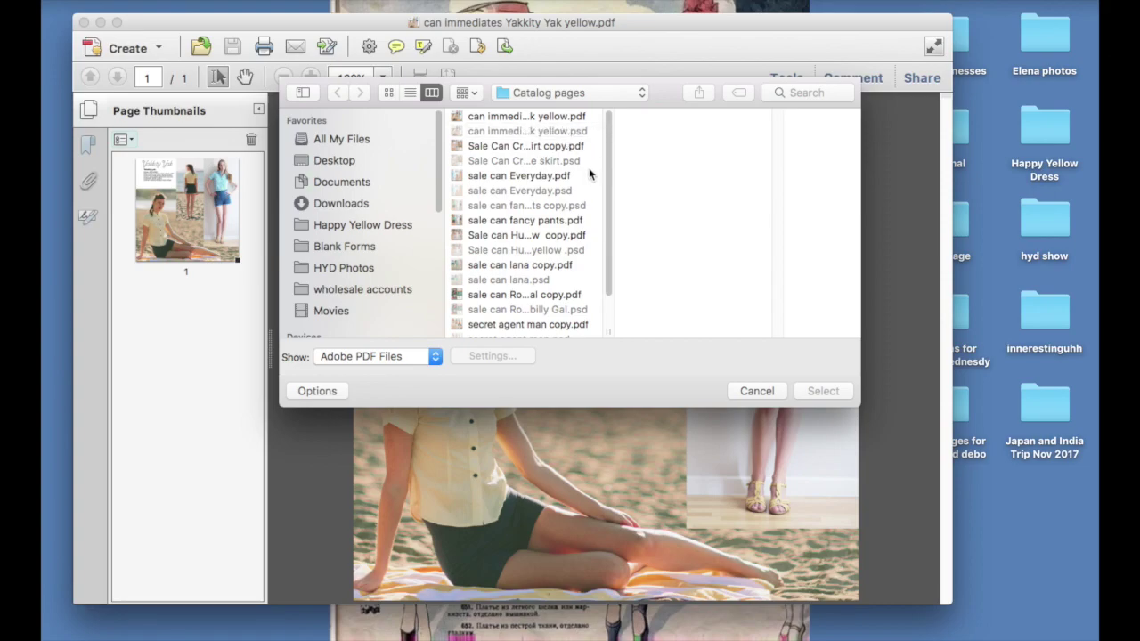
Step: Choose the other eight page PDFs for insertion, from Sale Can Cry to me skirt copy.pdf through Wanderer copy.pdf
click(563, 148)
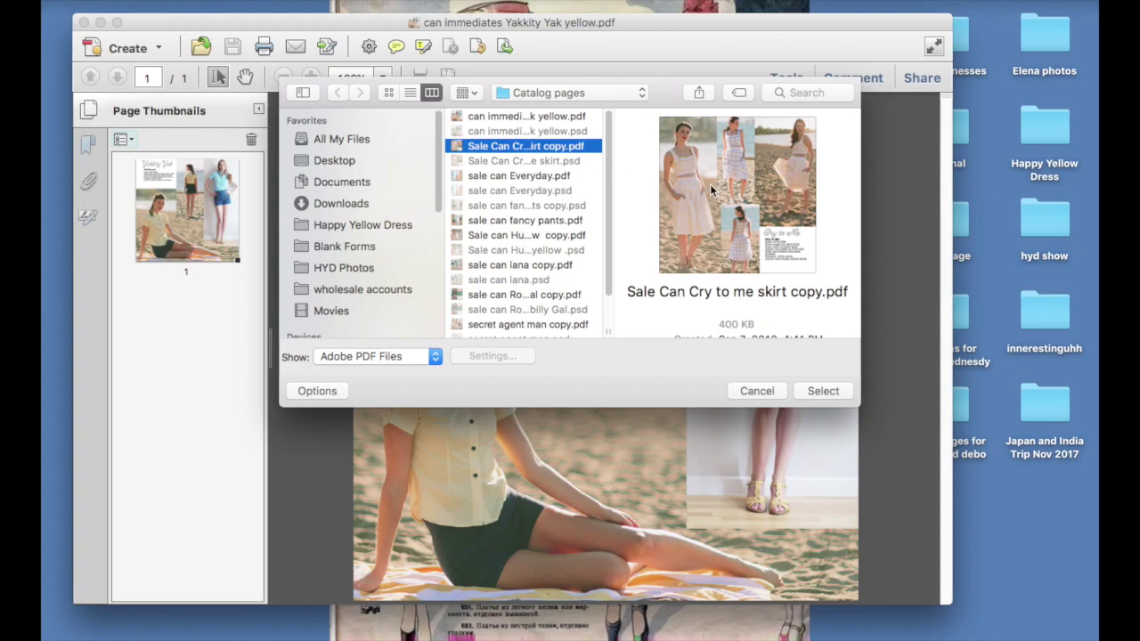
super+click(564, 177)
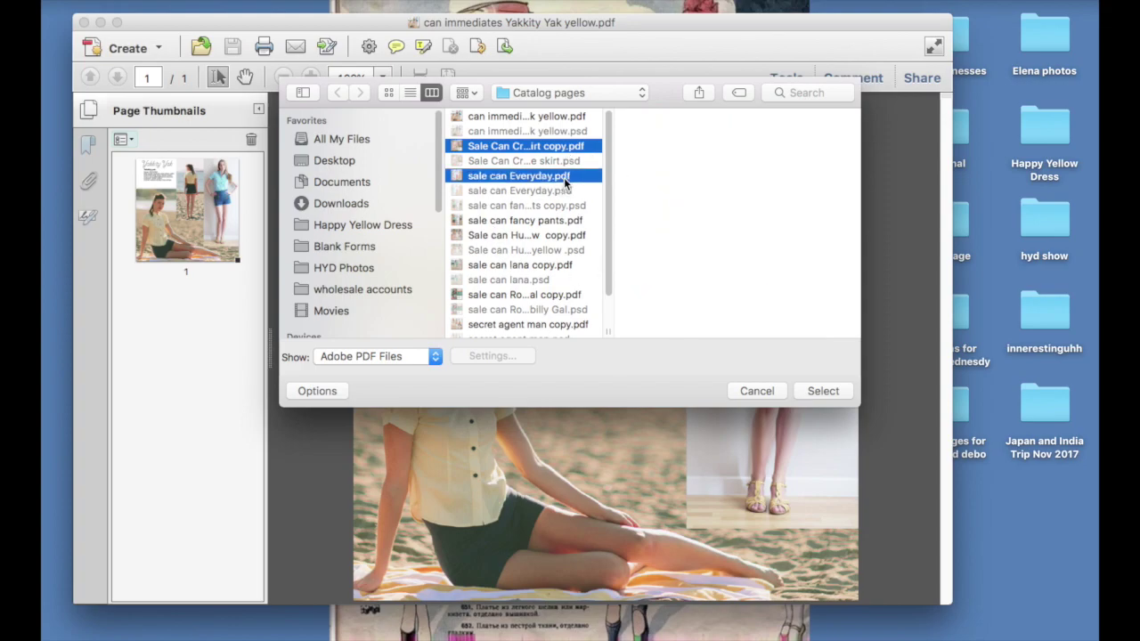
super+click(578, 222)
super+click(577, 236)
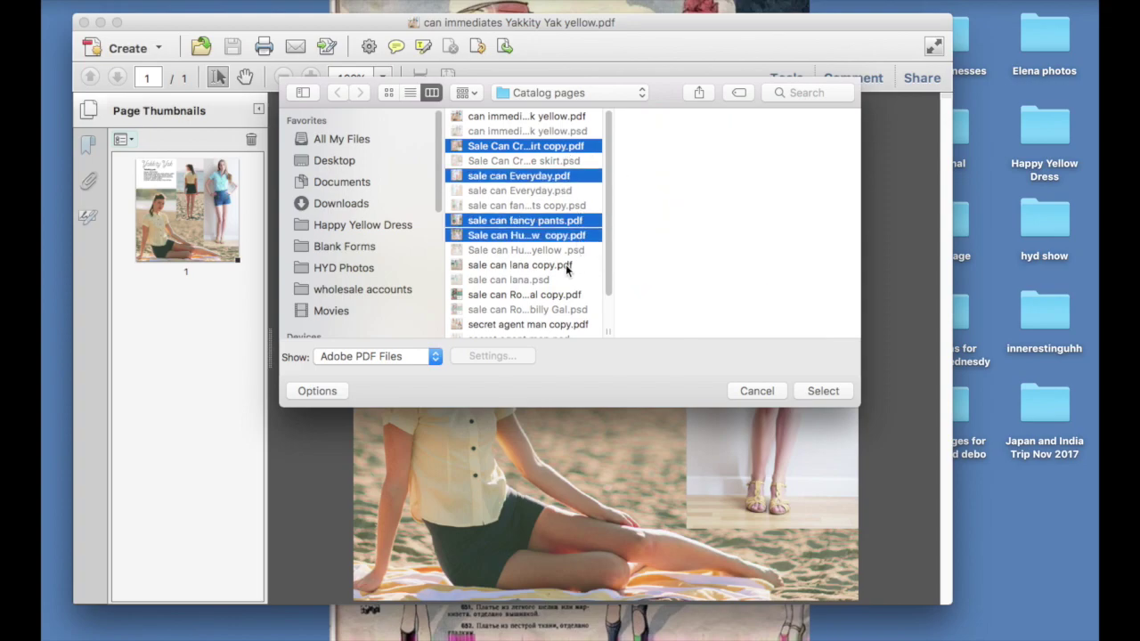
super+click(571, 267)
super+click(578, 297)
super+click(578, 326)
scroll(579, 322, down, 2)
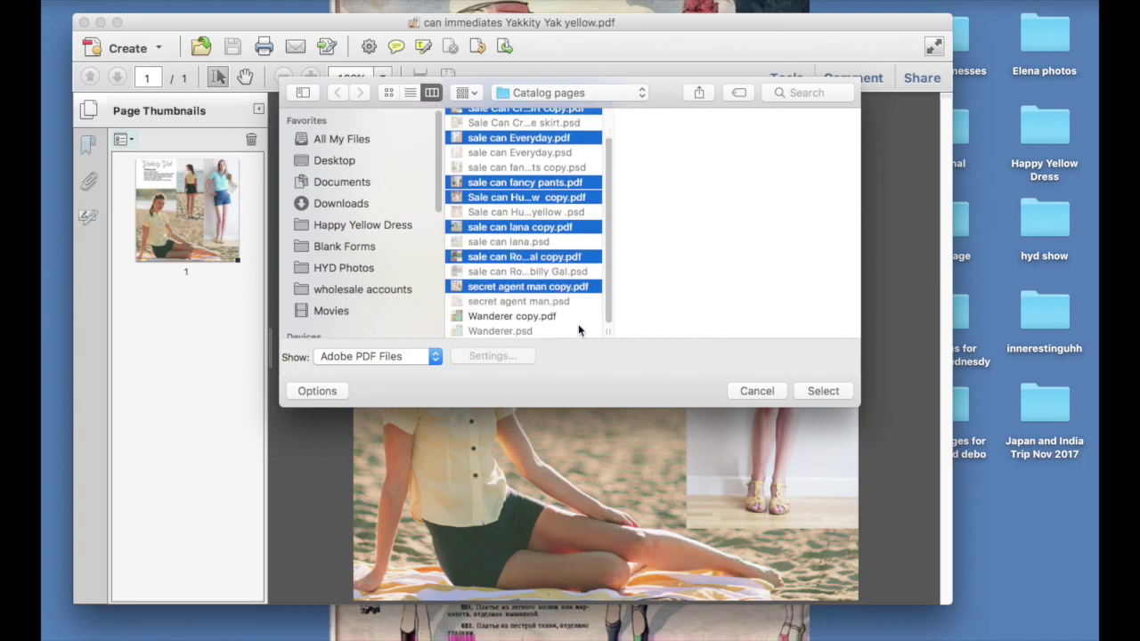
super+click(553, 318)
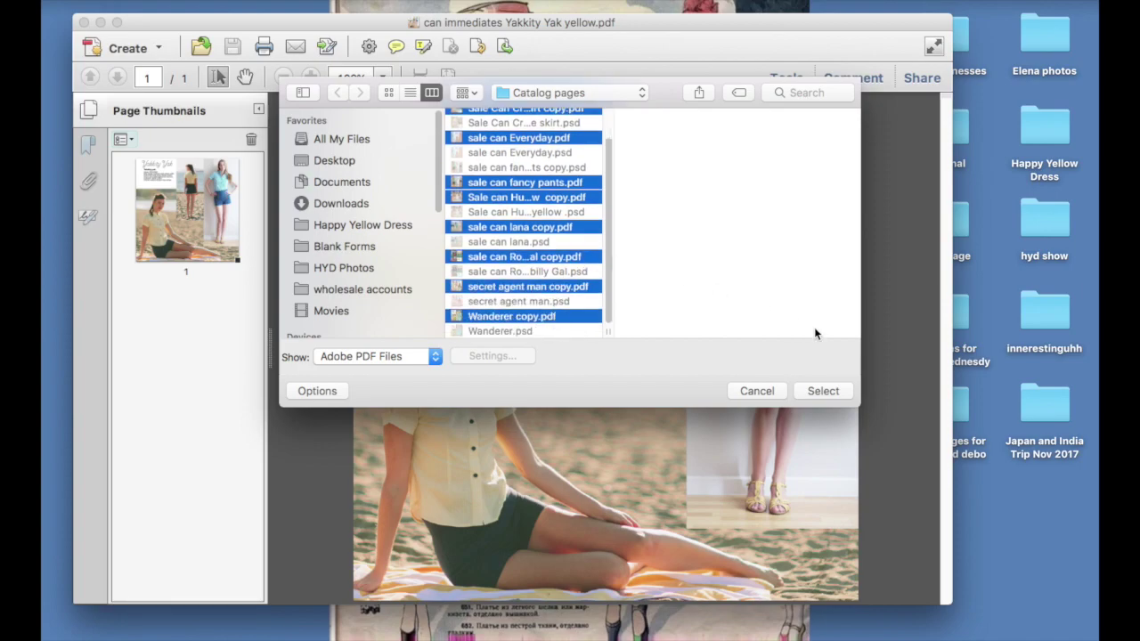
click(834, 392)
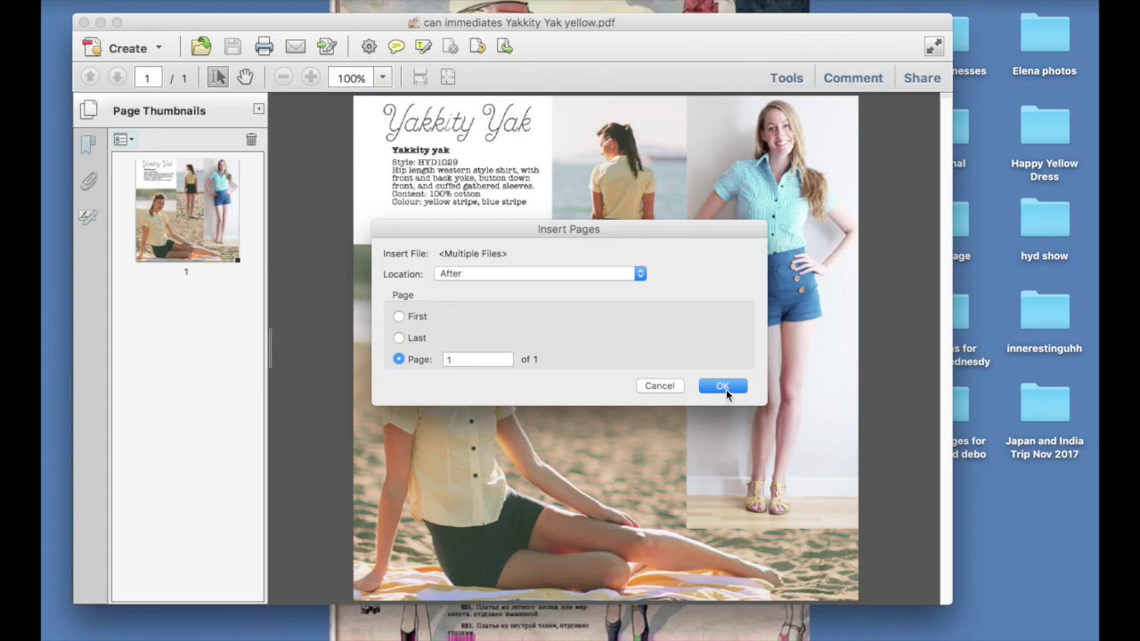
Step: Set the insertion location to After page 1 and insert the chosen files
click(598, 272)
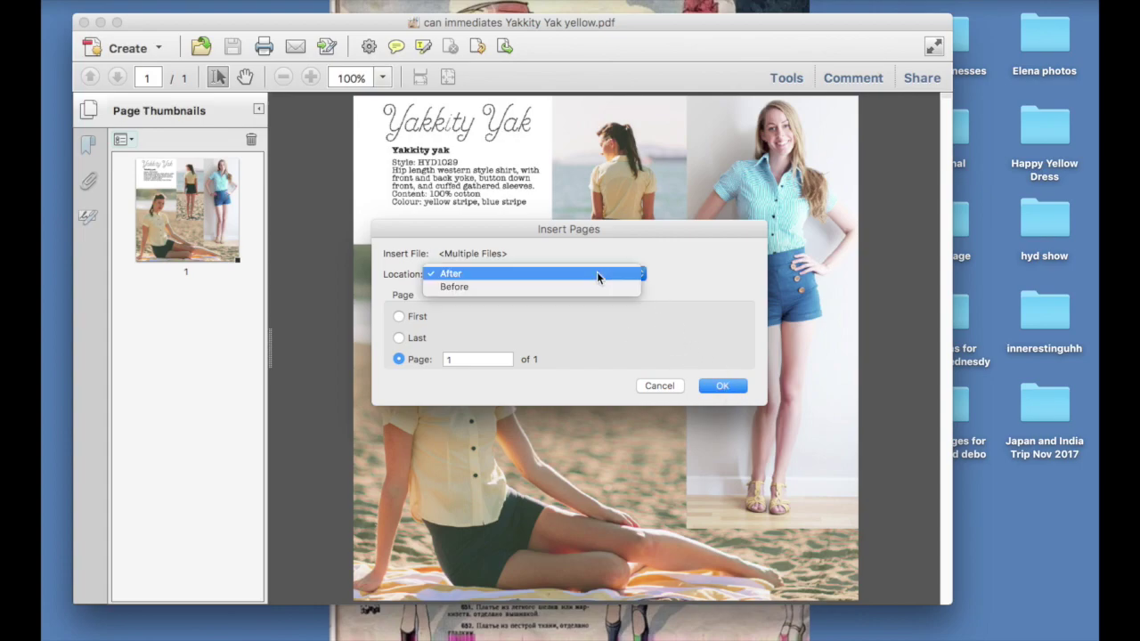
click(518, 273)
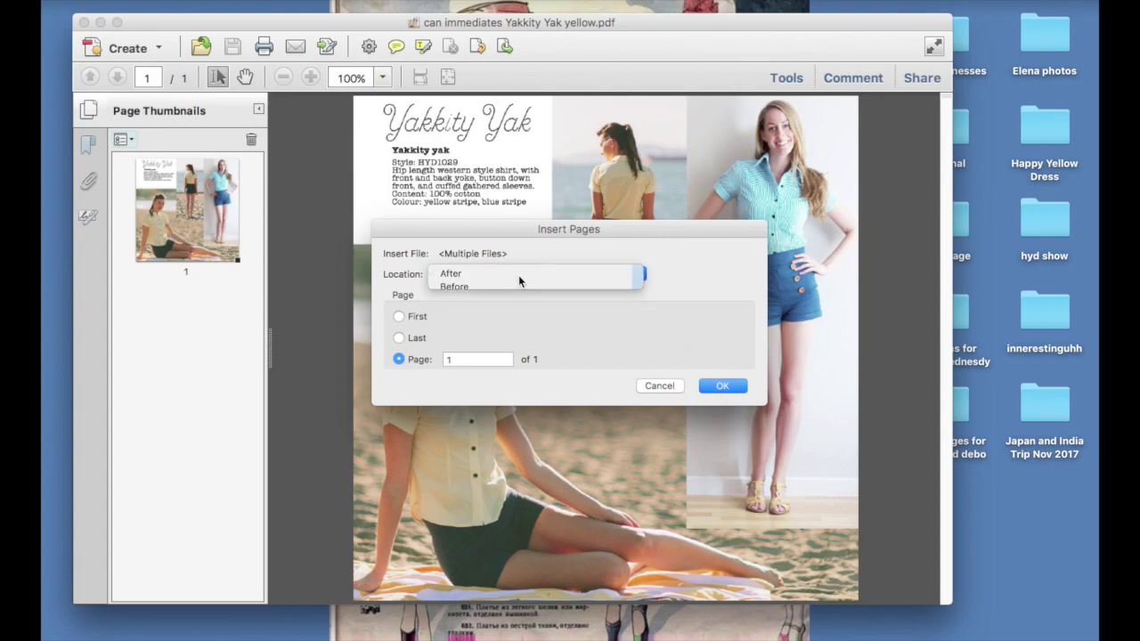
click(722, 385)
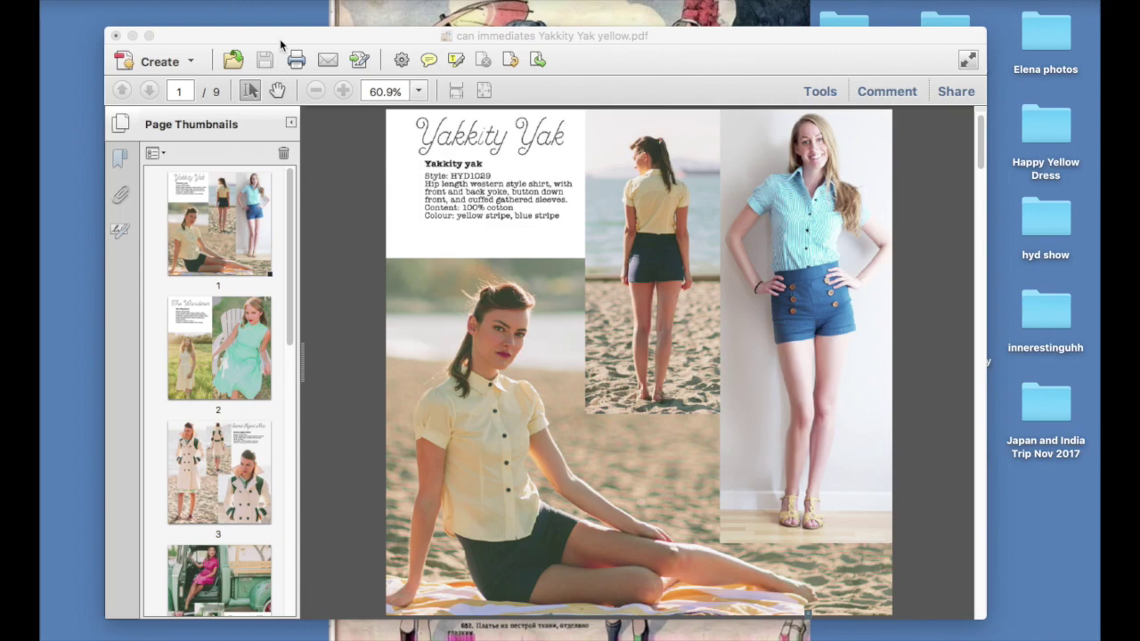
Step: Move the document window aside, check the Catalog pages folder on the desktop, close it and bring the document back
drag(309, 39, 790, 81)
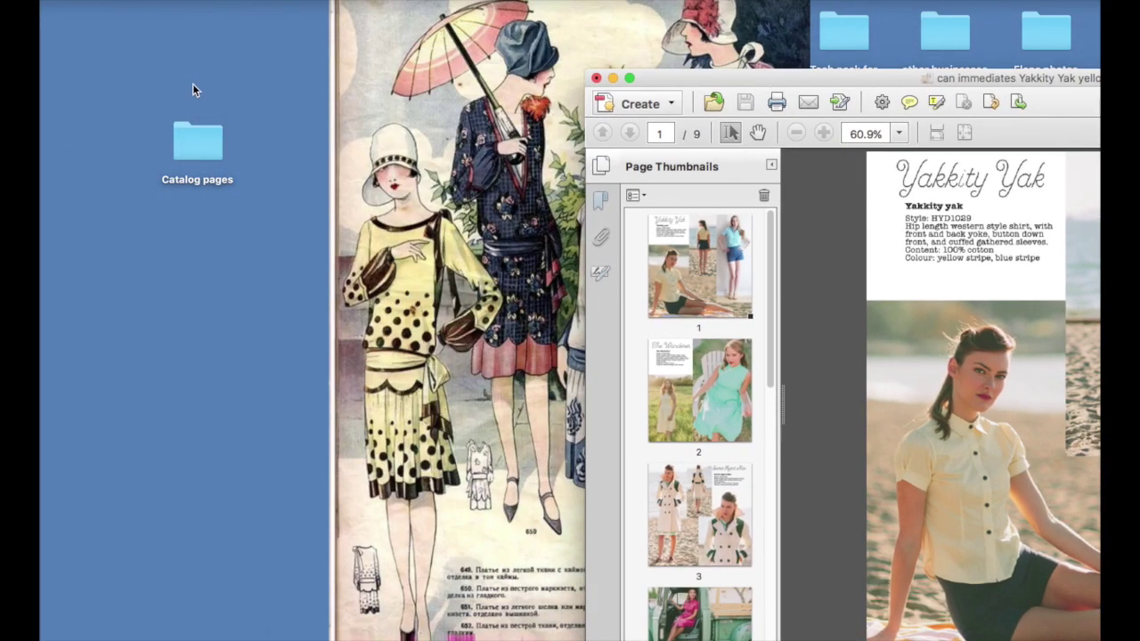
double_click(197, 148)
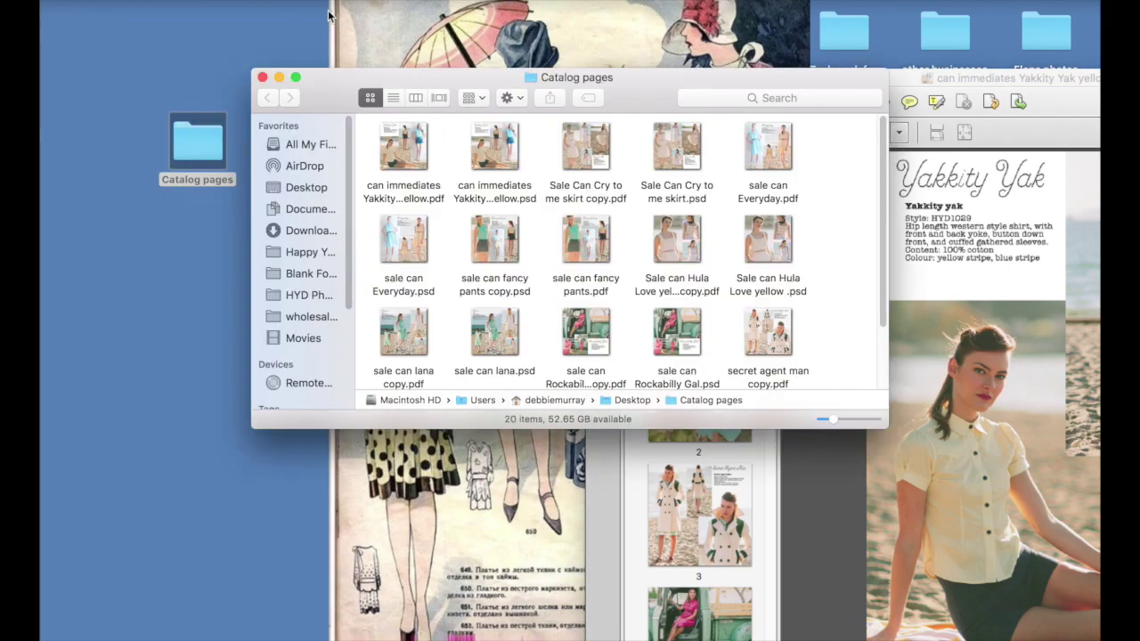
click(263, 77)
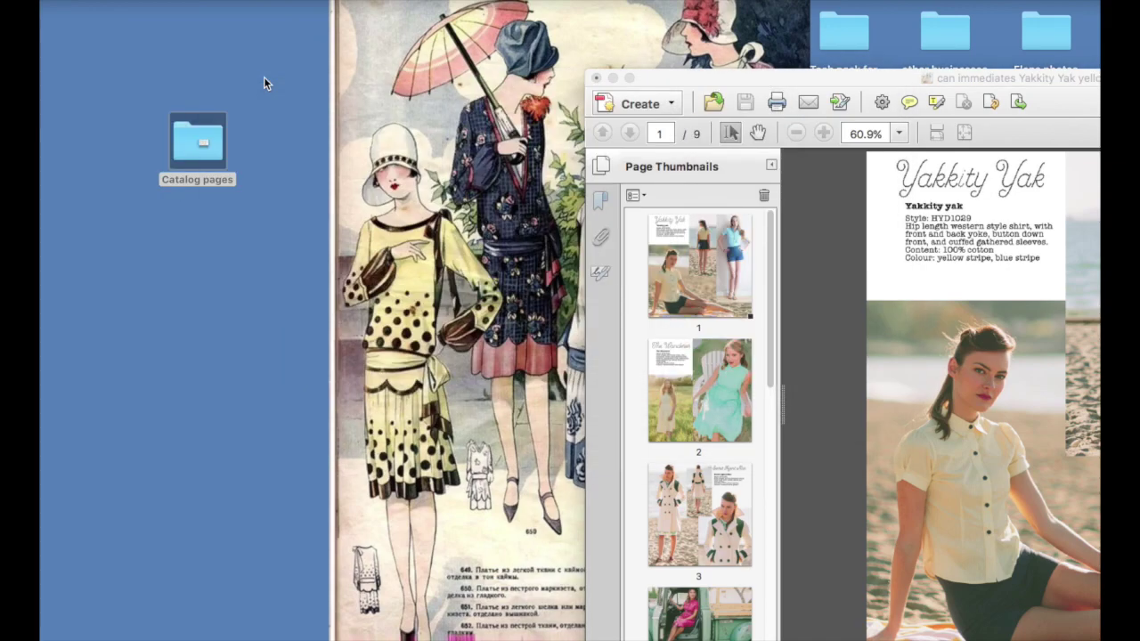
drag(907, 80, 442, 16)
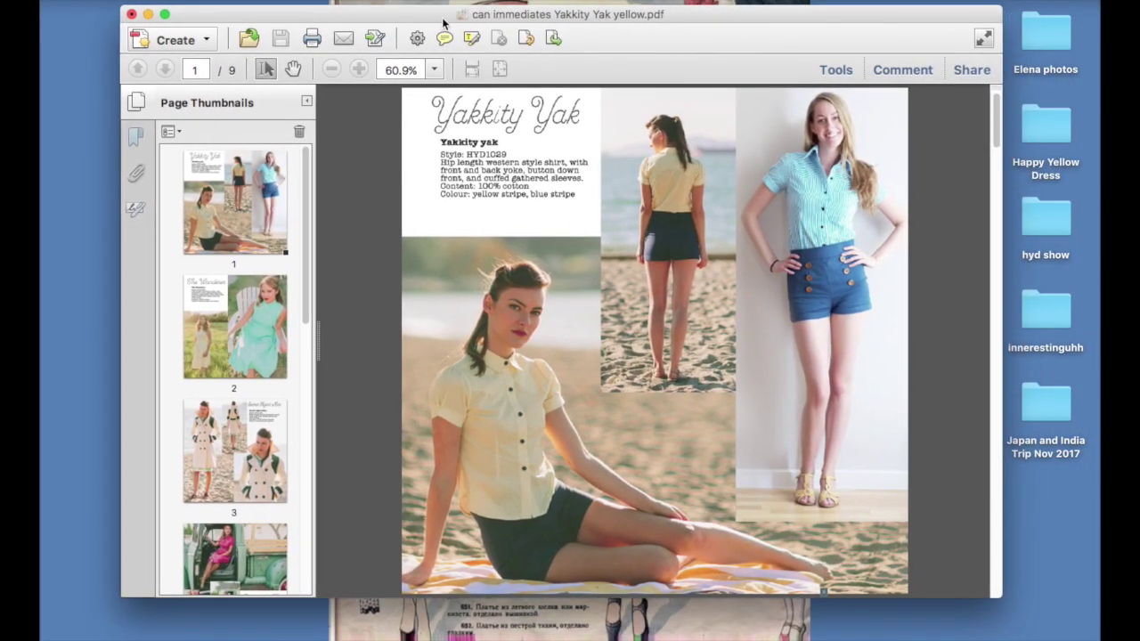
Step: Insert back cover copy.pdf and cover page.pdf from the Catalog pages folder before page 1
click(183, 132)
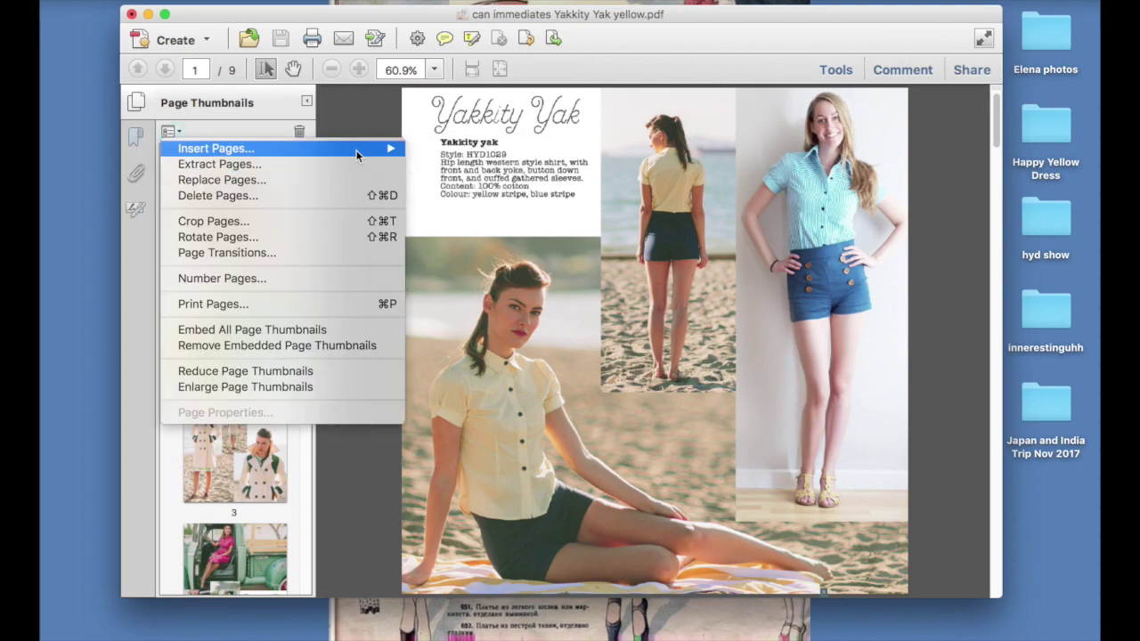
mouse_move(383, 149)
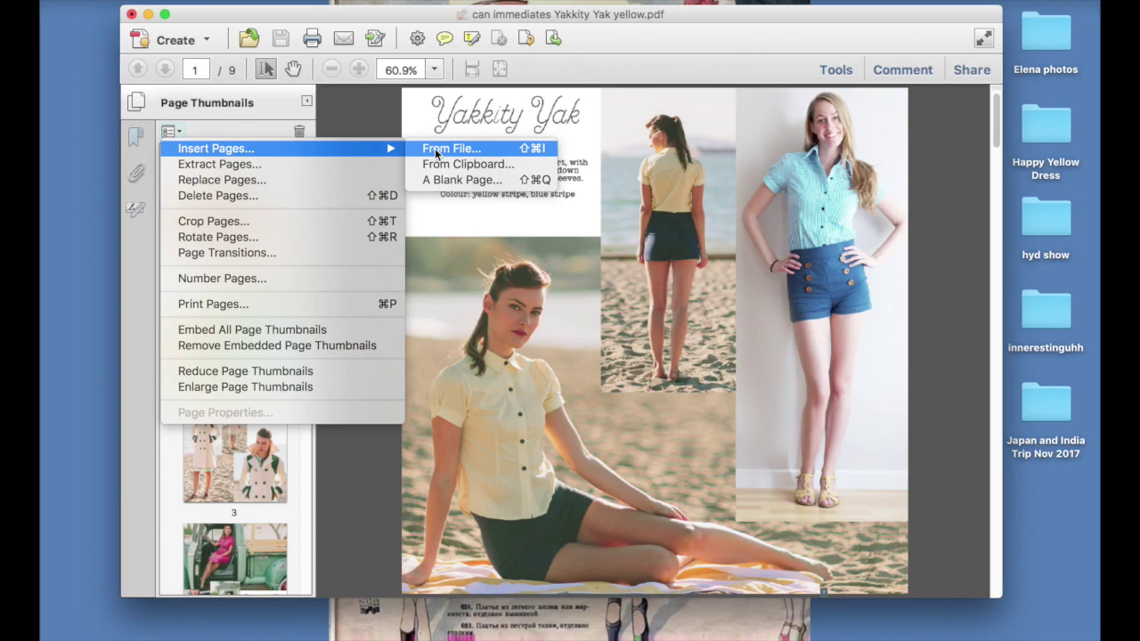
click(436, 150)
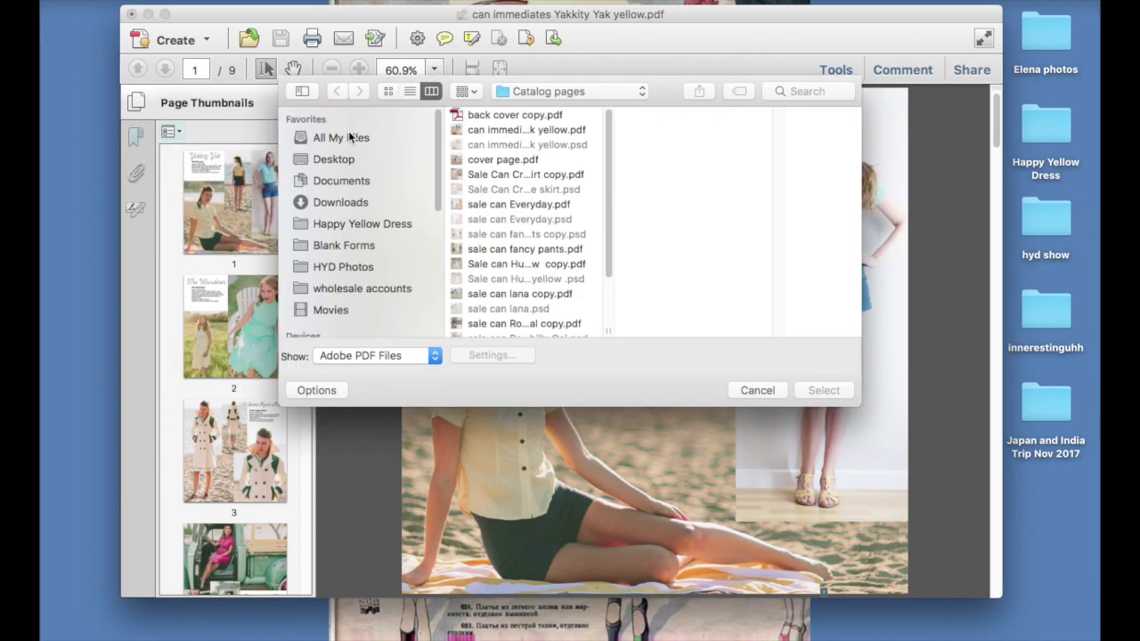
click(524, 117)
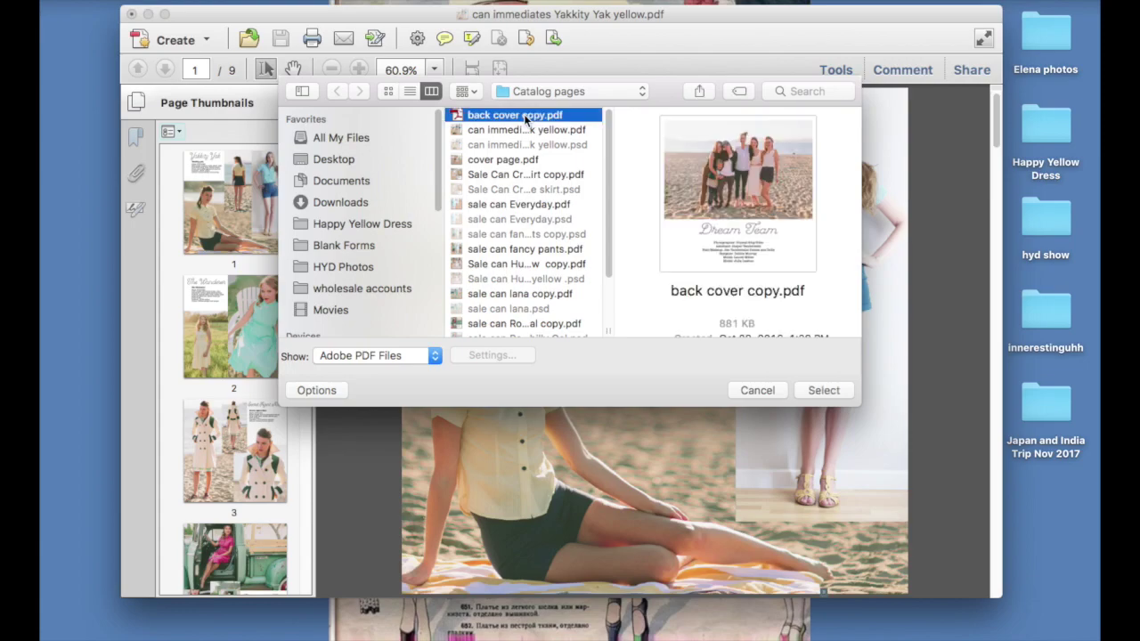
super+click(505, 162)
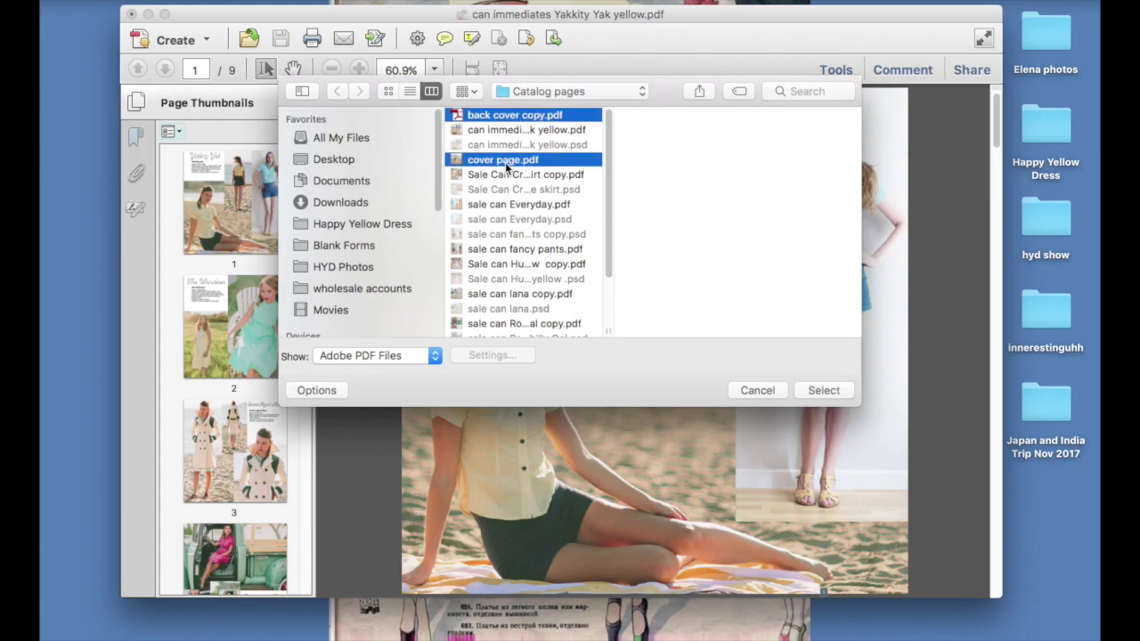
click(821, 390)
click(516, 278)
click(480, 287)
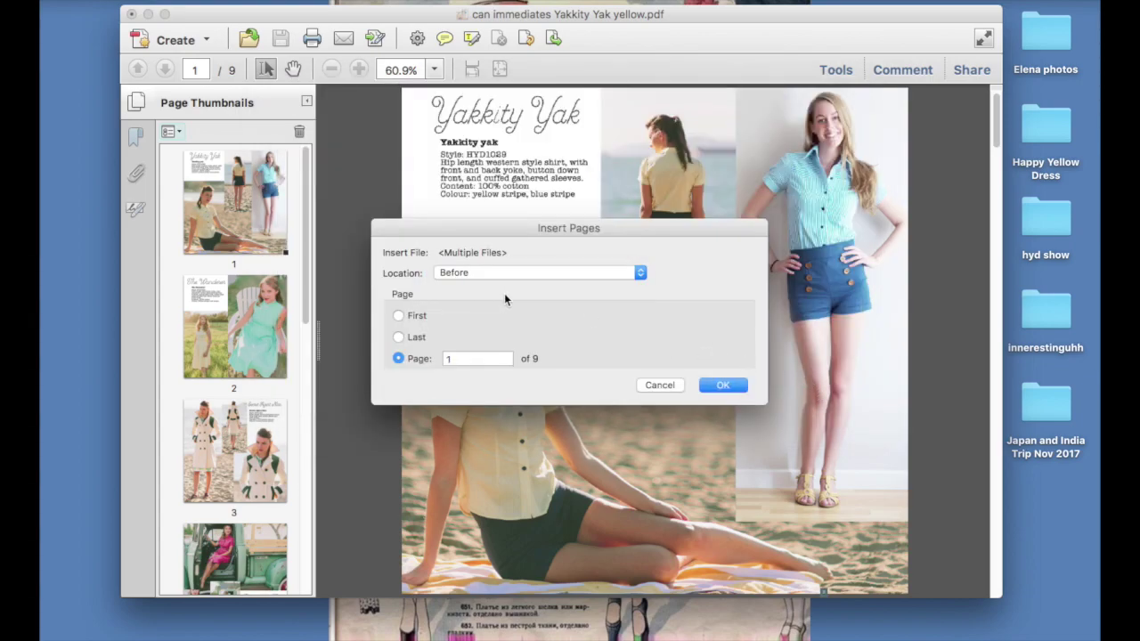
click(723, 384)
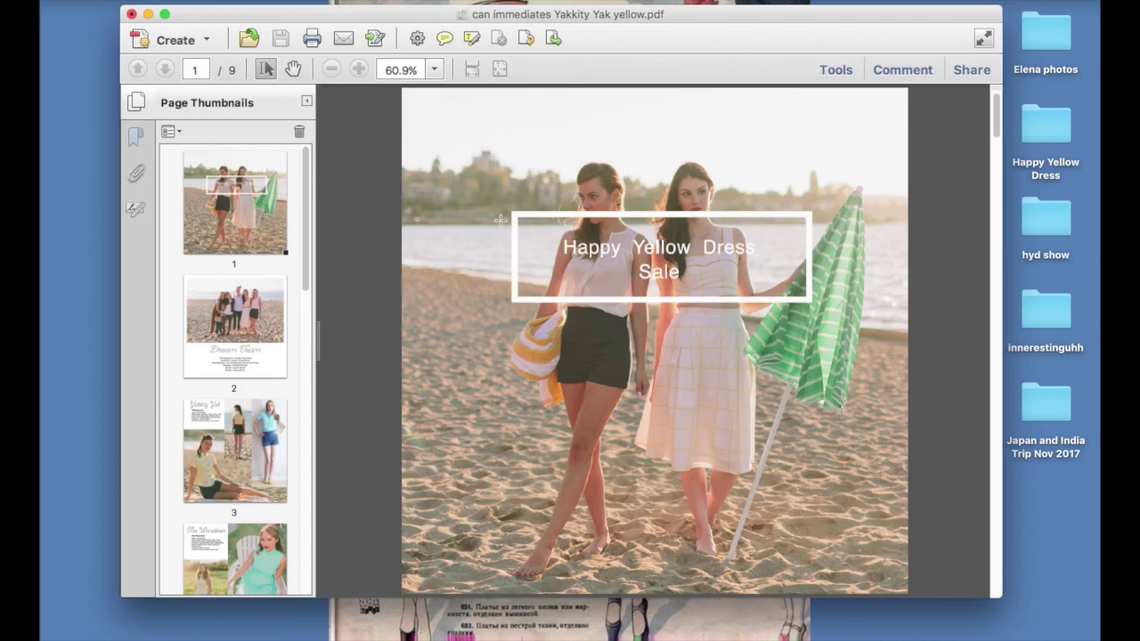
Step: Move the Dream Team back cover page to the end of the document and display the cover page
click(233, 328)
drag(236, 328, 234, 584)
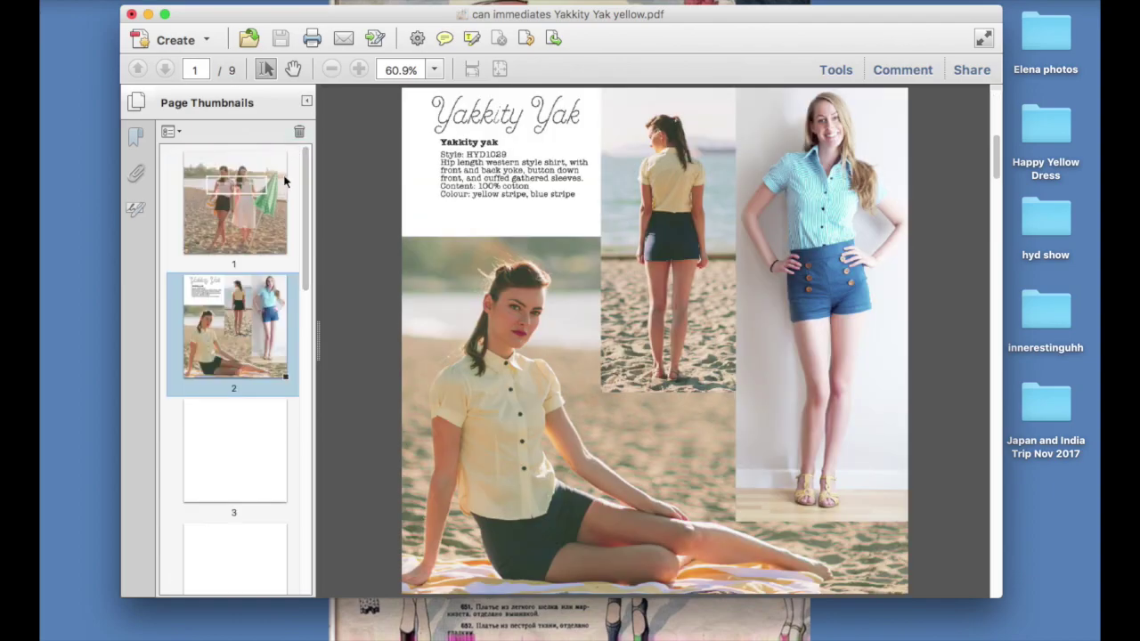
click(249, 204)
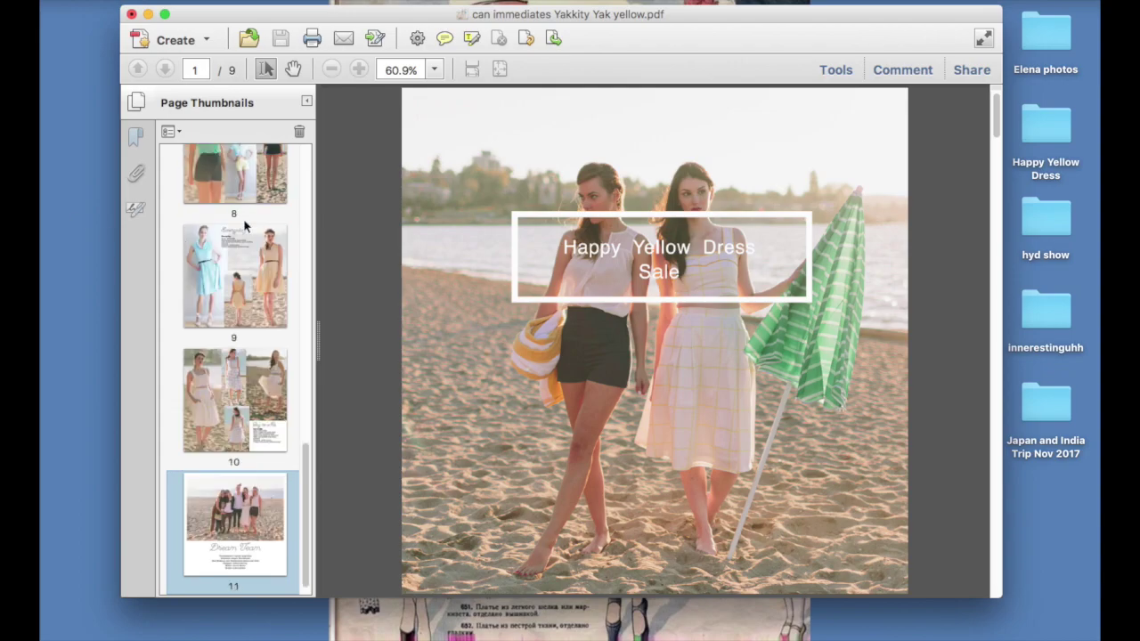
Step: Move the Wanderer page ahead of the Yakkity Yak page, directly after the cover, and display it
scroll(242, 227, up, 10)
scroll(241, 227, up, 3)
scroll(236, 229, up, 3)
scroll(236, 229, up, 2)
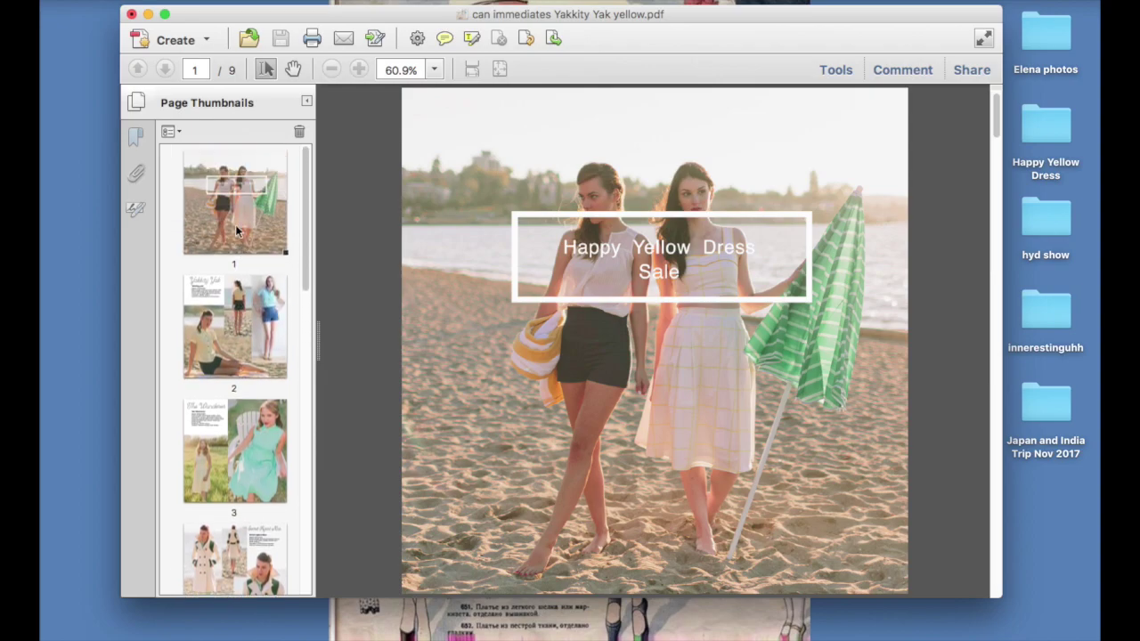
drag(253, 429, 257, 263)
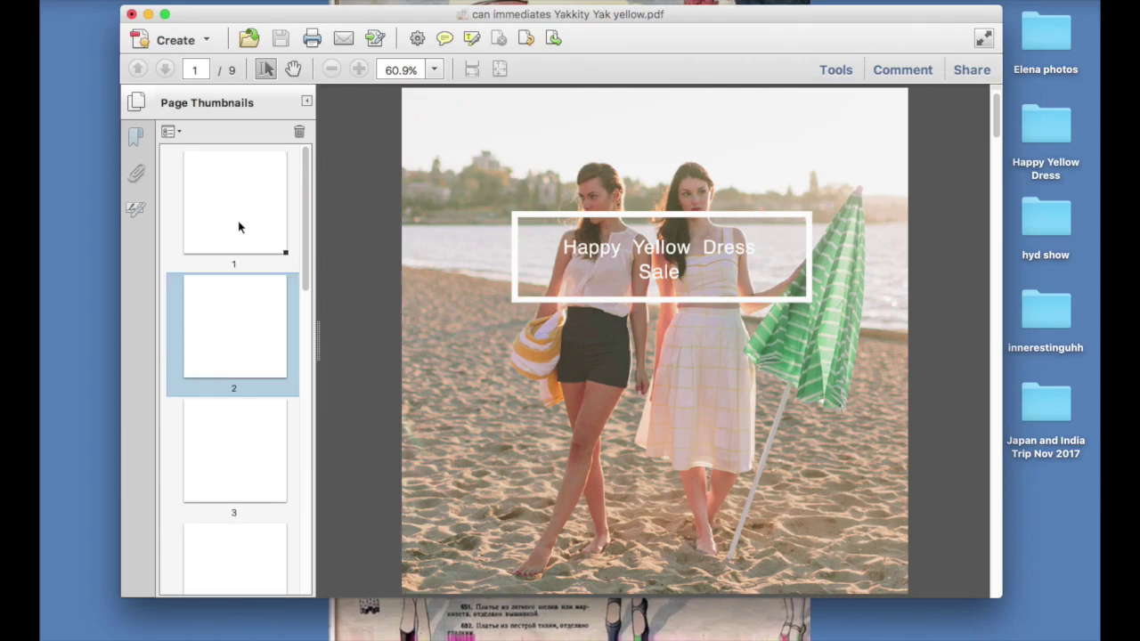
click(229, 354)
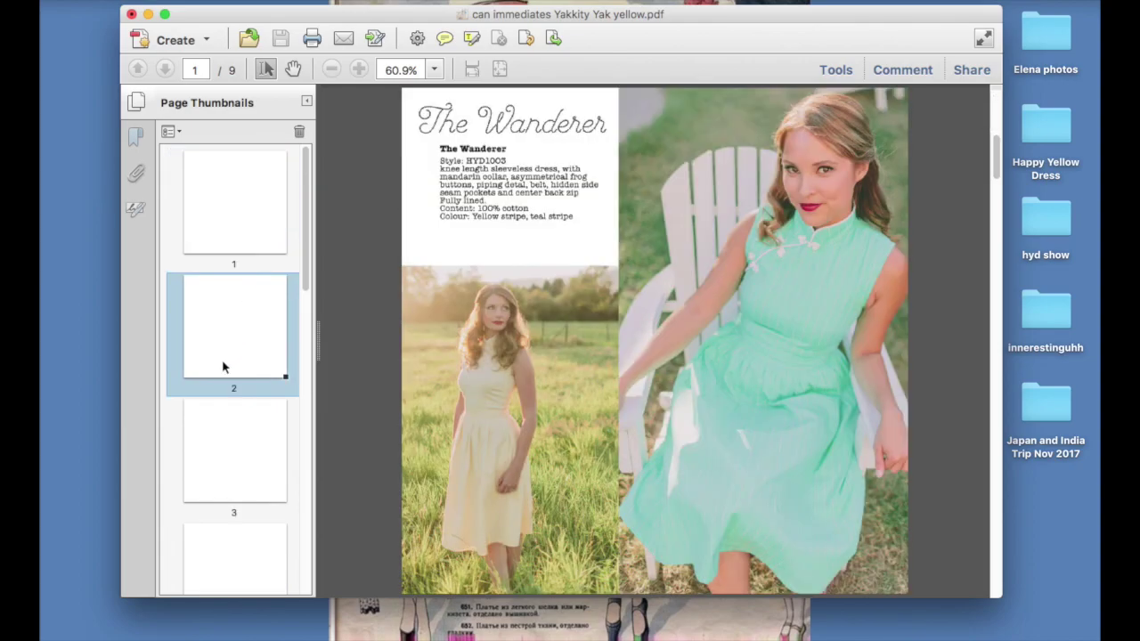
Step: Check the page order from the cover and Wanderer page through to the Dream Team back cover, and return to the cover
click(224, 196)
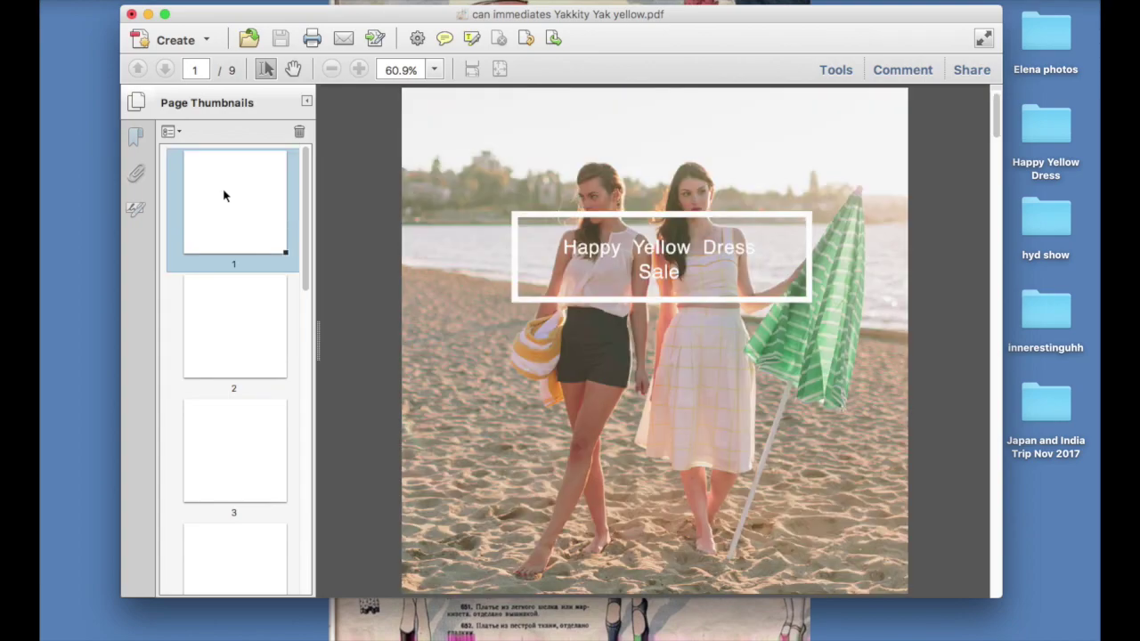
click(234, 327)
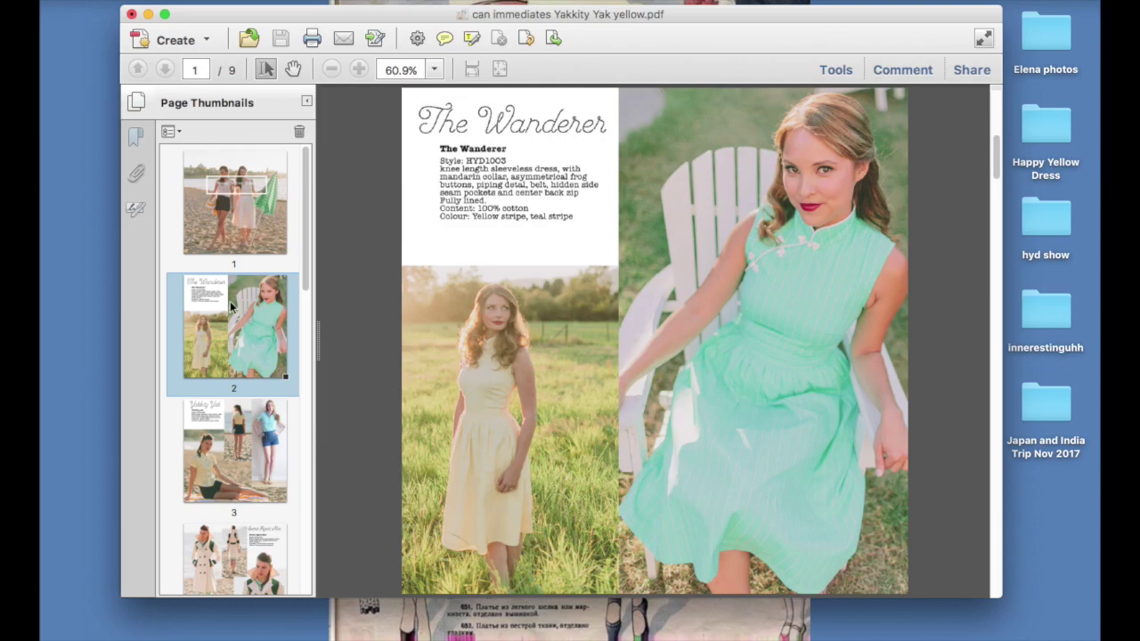
scroll(232, 311, down, 10)
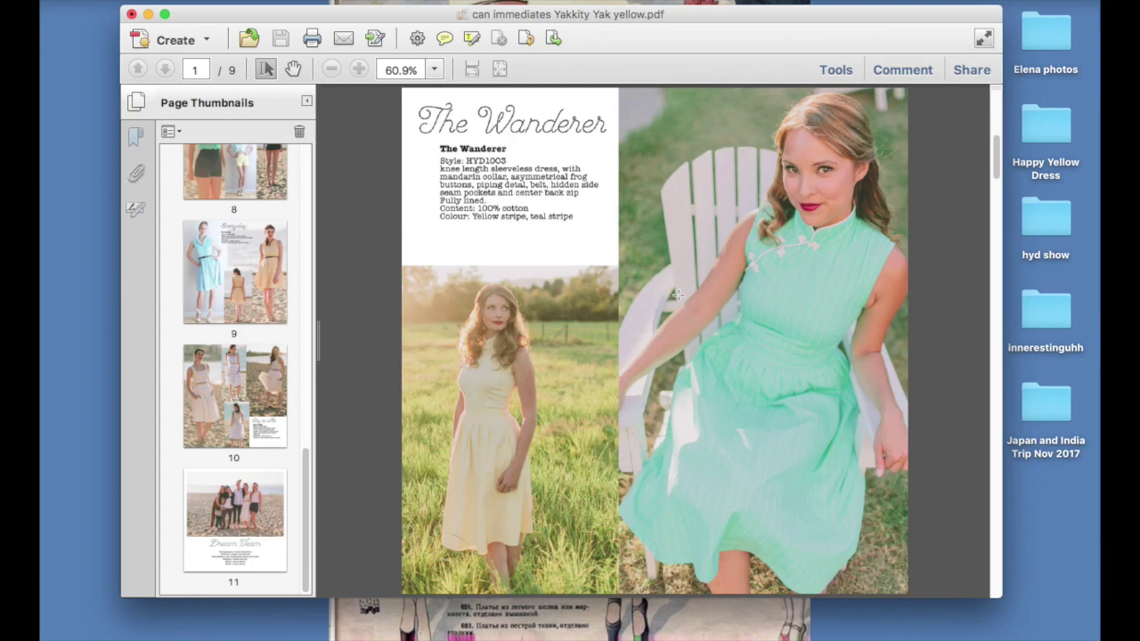
key(Home)
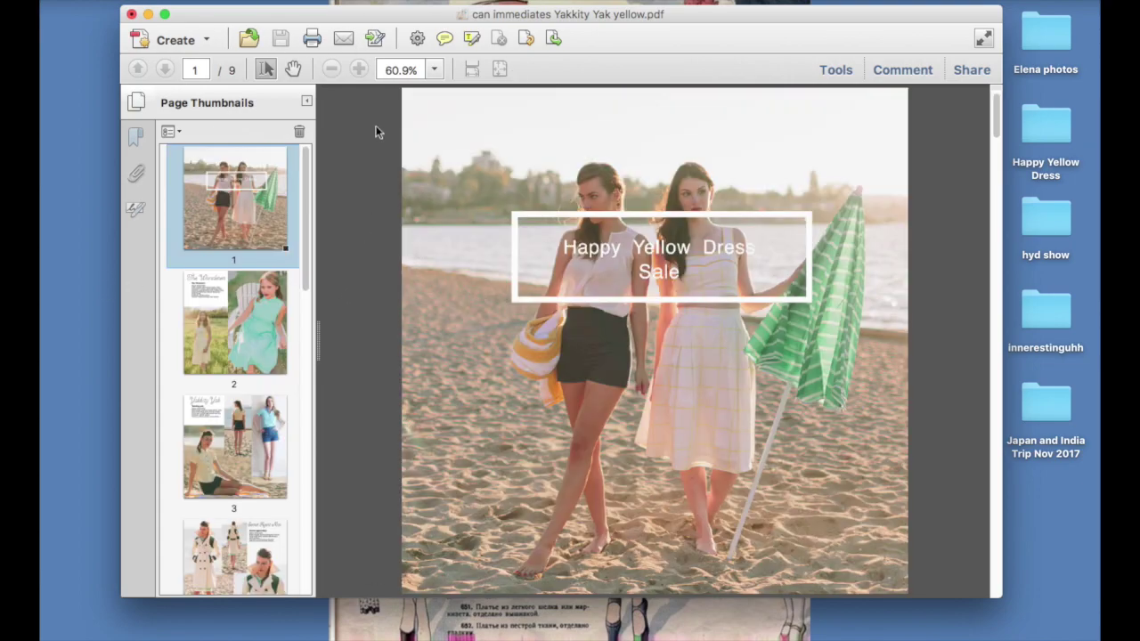
Step: Save the combined document as a PDF named Sale Catalog on the Desktop
click(161, 0)
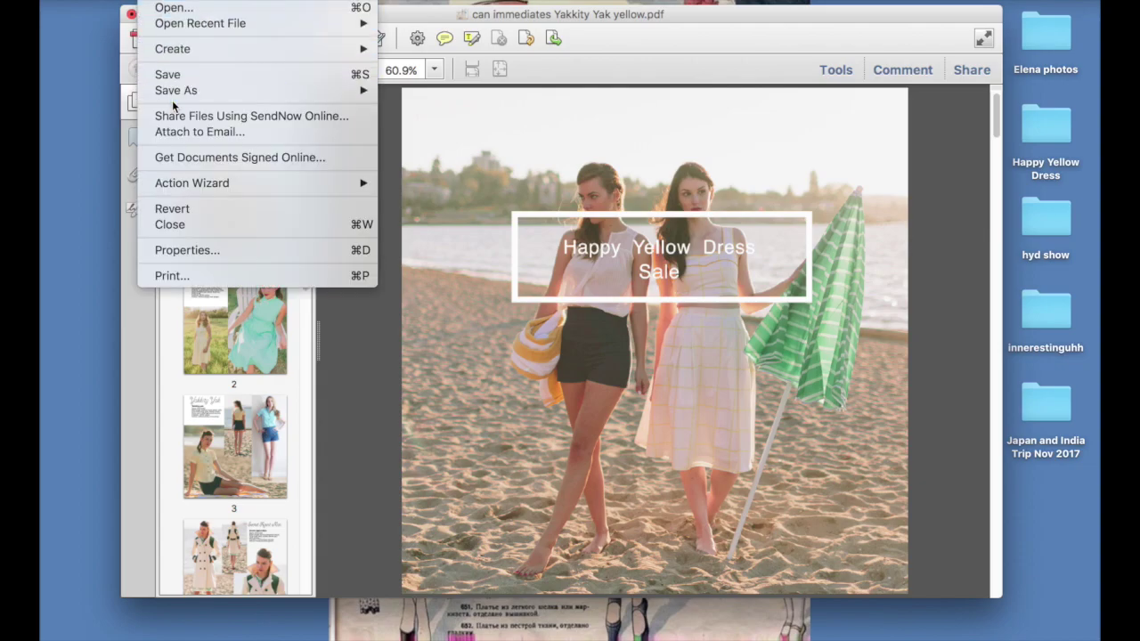
mouse_move(179, 96)
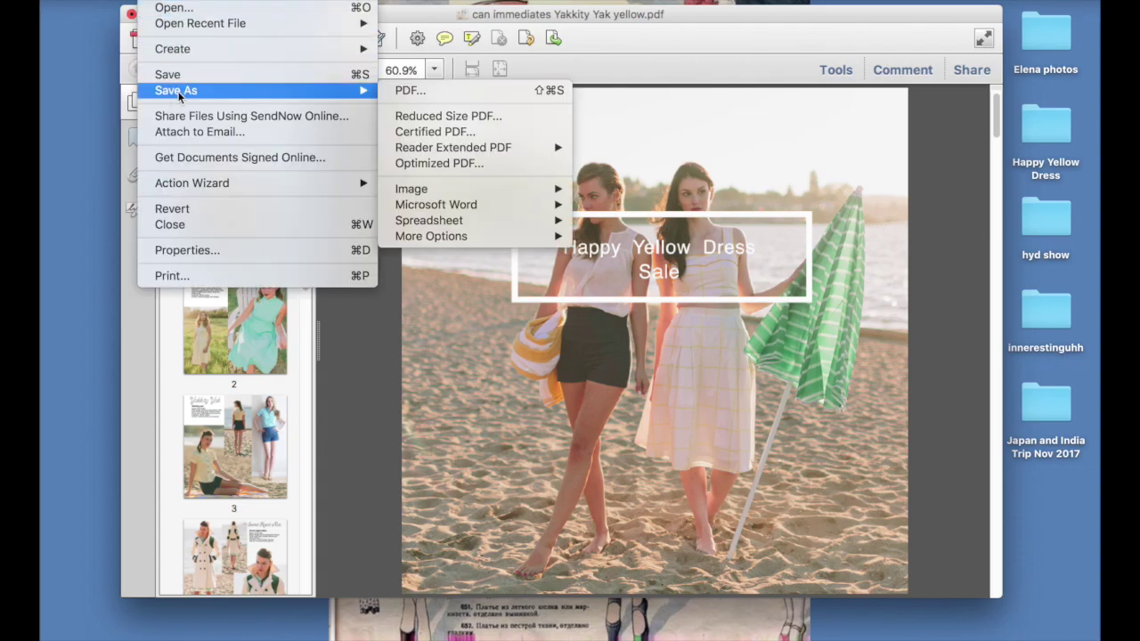
click(441, 91)
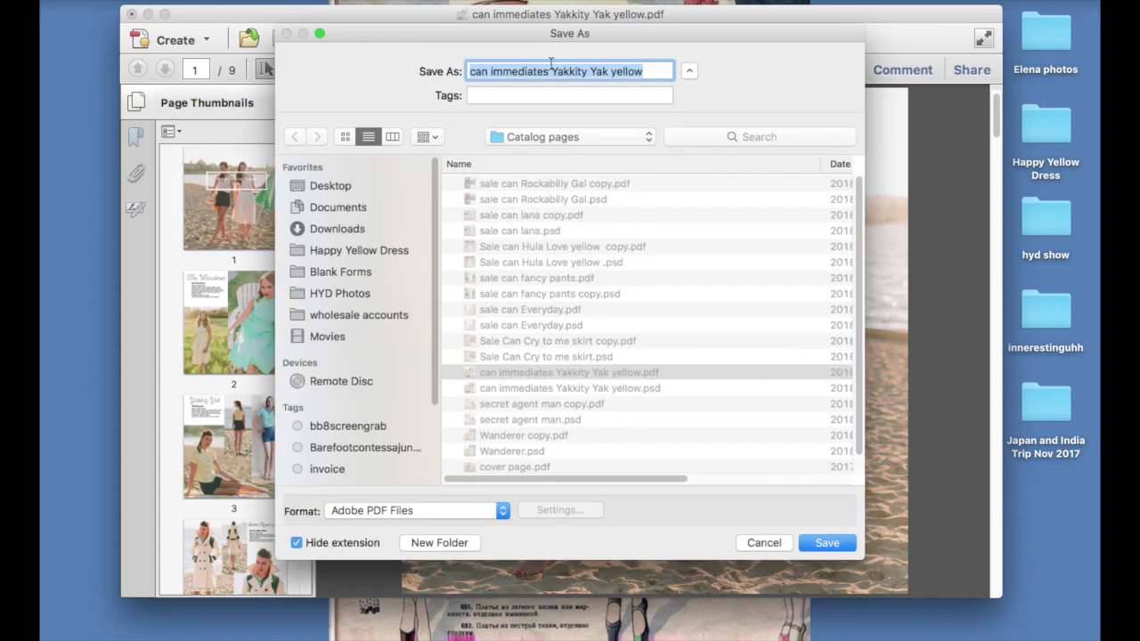
text(Sa)
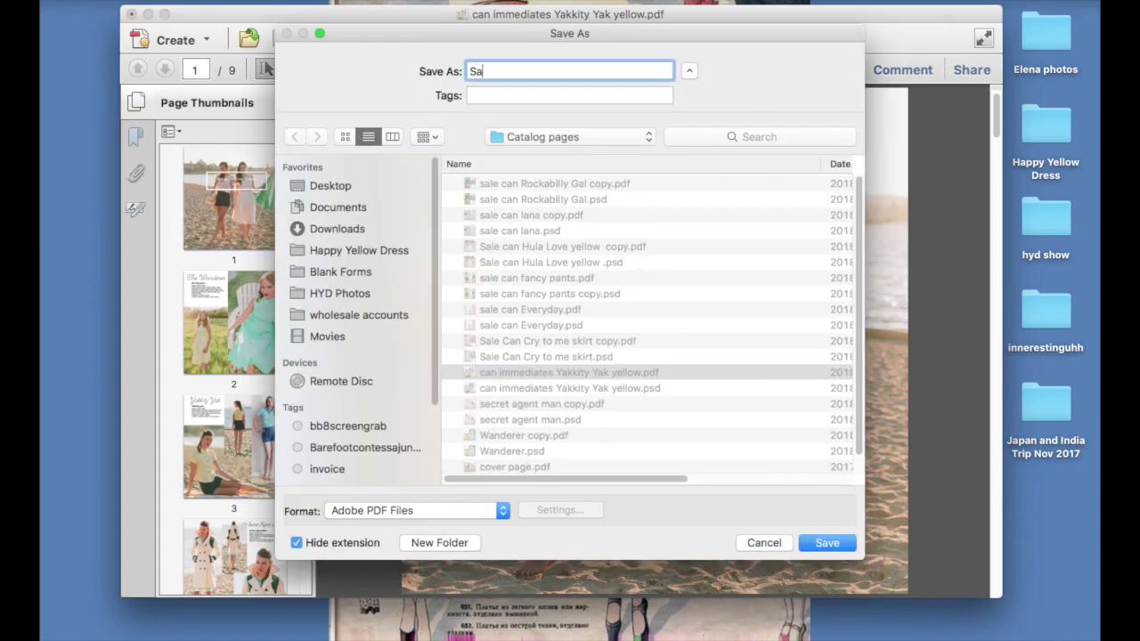
text(le Catalog)
click(525, 135)
click(520, 153)
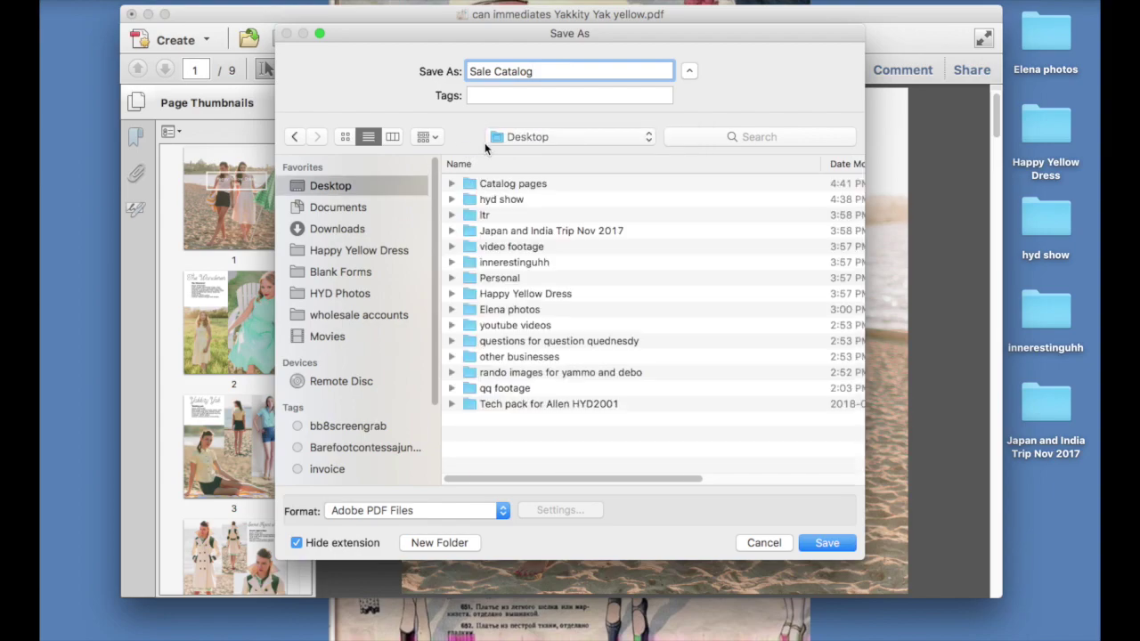
click(827, 544)
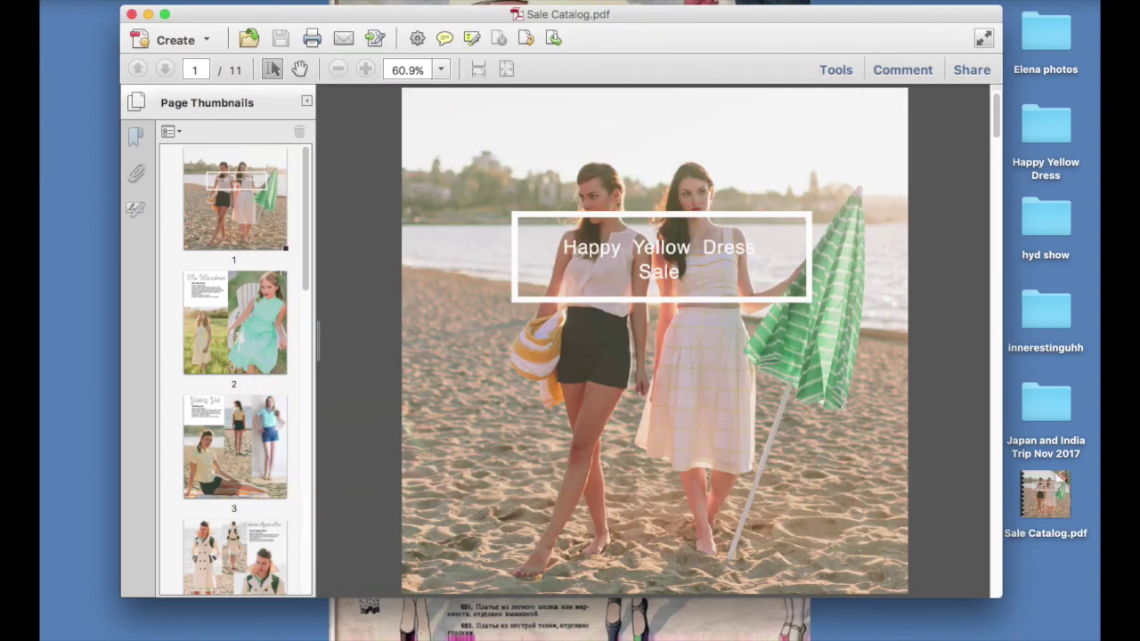
Step: Quit Acrobat and move Sale Catalog.pdf to the free desktop space below the Catalog pages folder
click(94, 2)
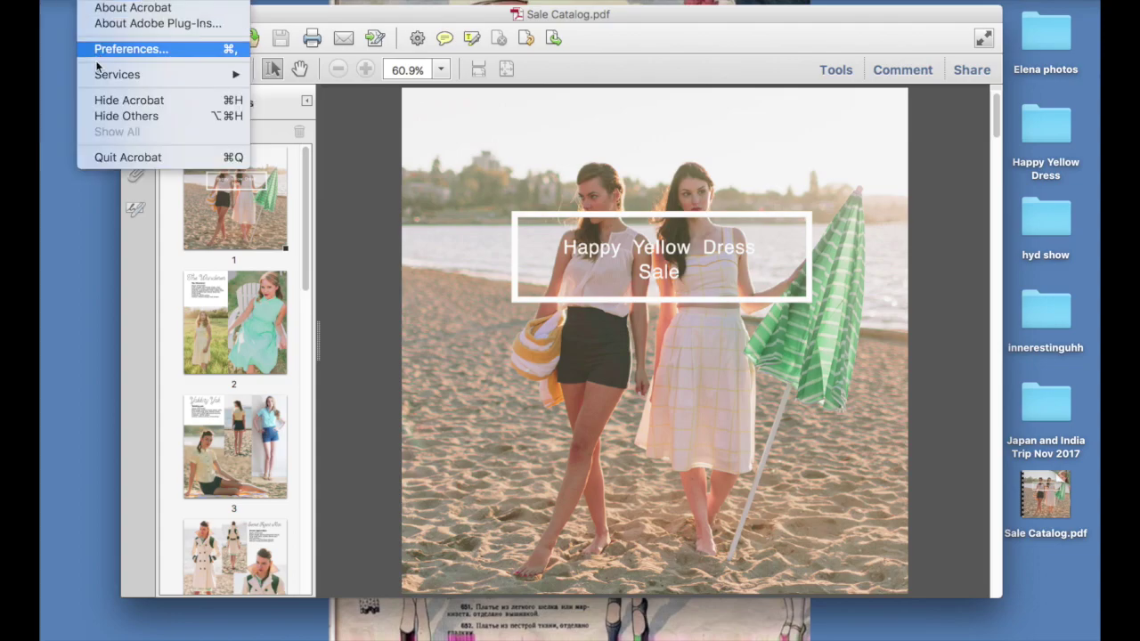
click(127, 155)
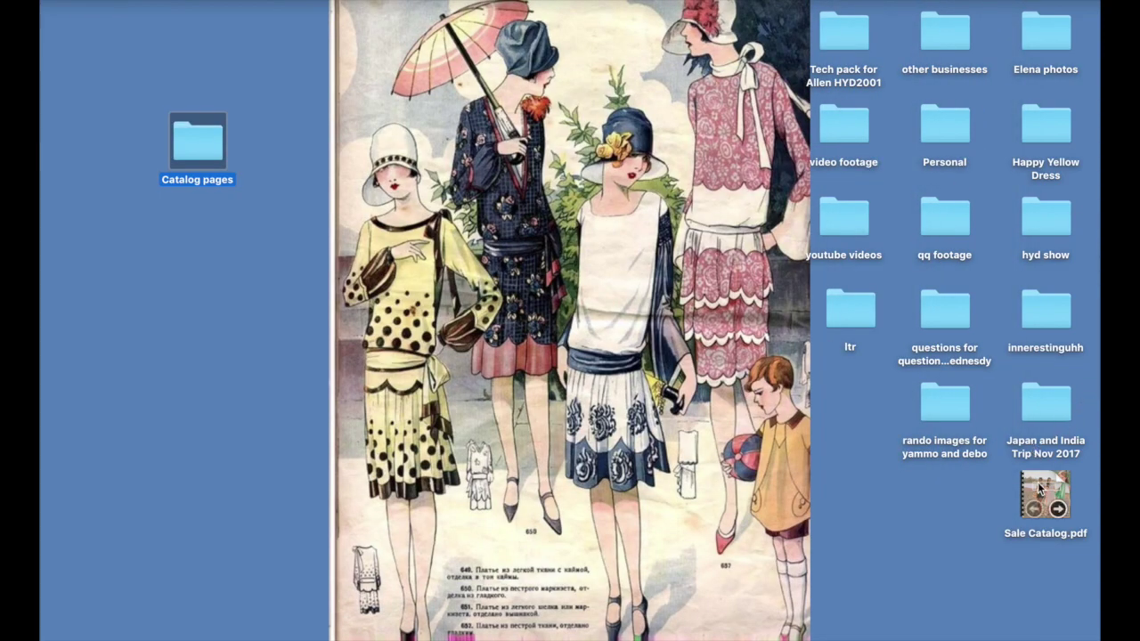
drag(1037, 482, 219, 274)
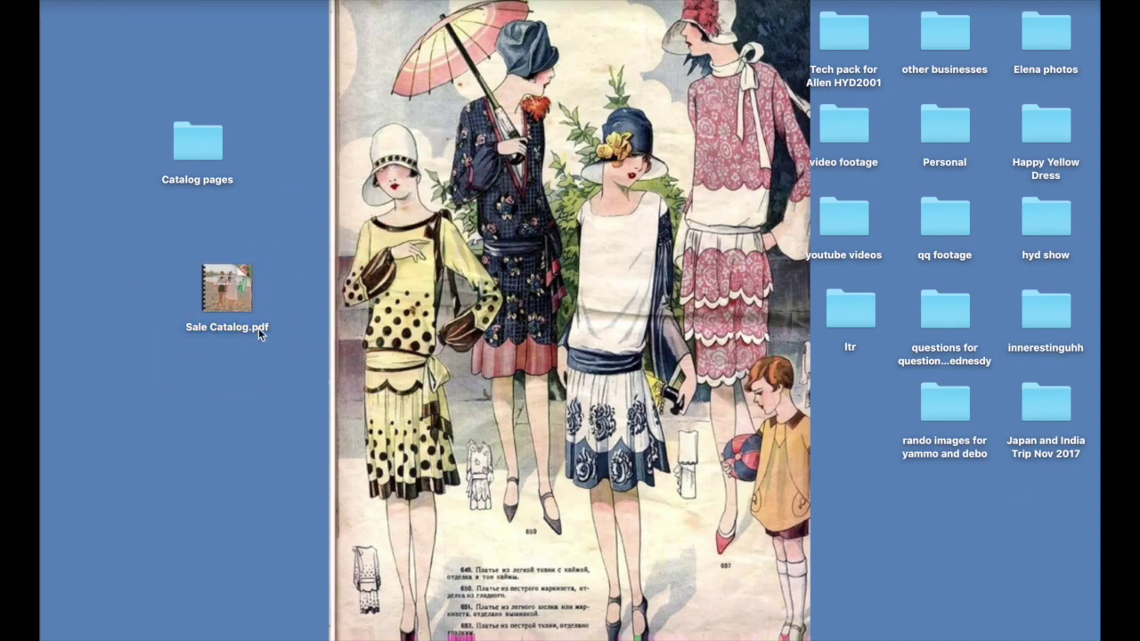
Step: Open Sale Catalog.pdf from the desktop, review every page through to the Dream Team back cover, and return to the cover
click(222, 280)
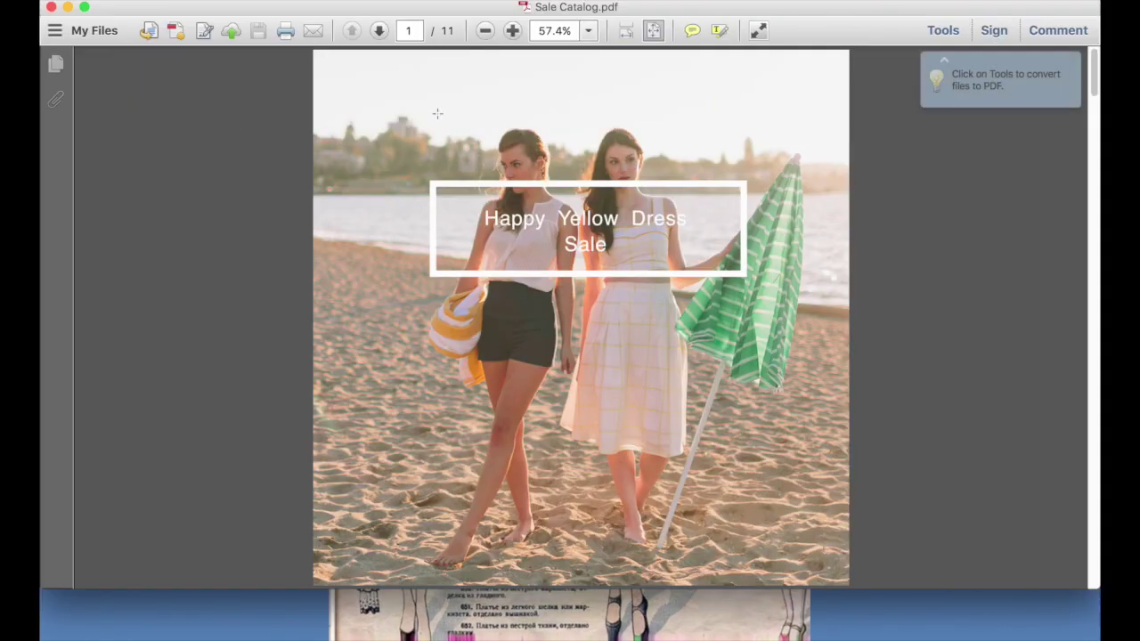
click(379, 31)
click(379, 31)
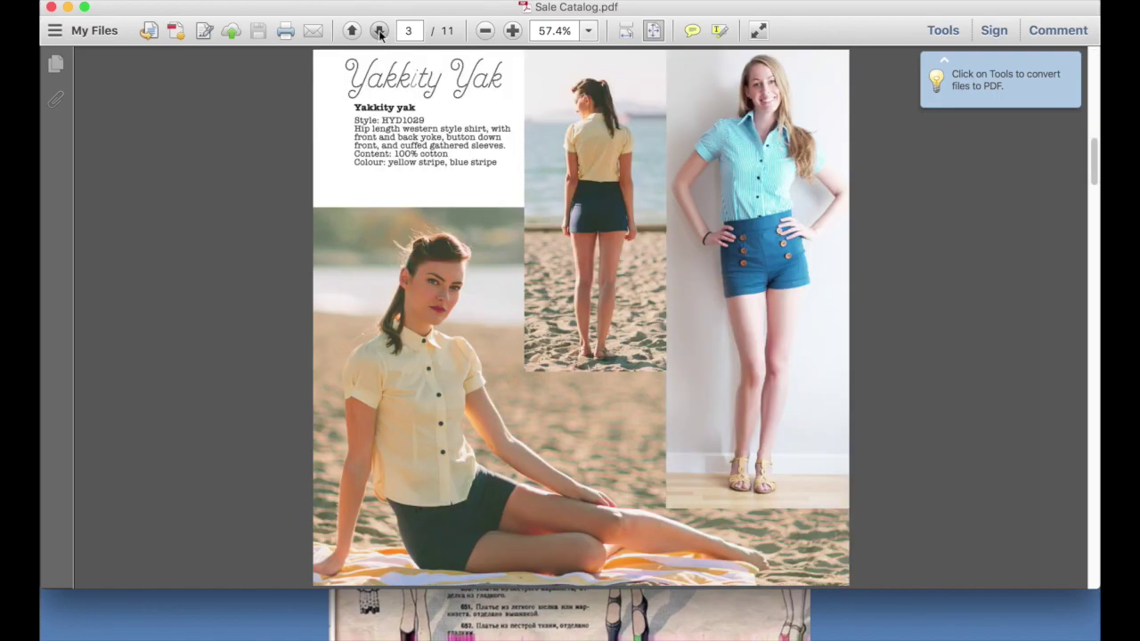
click(380, 31)
click(380, 31)
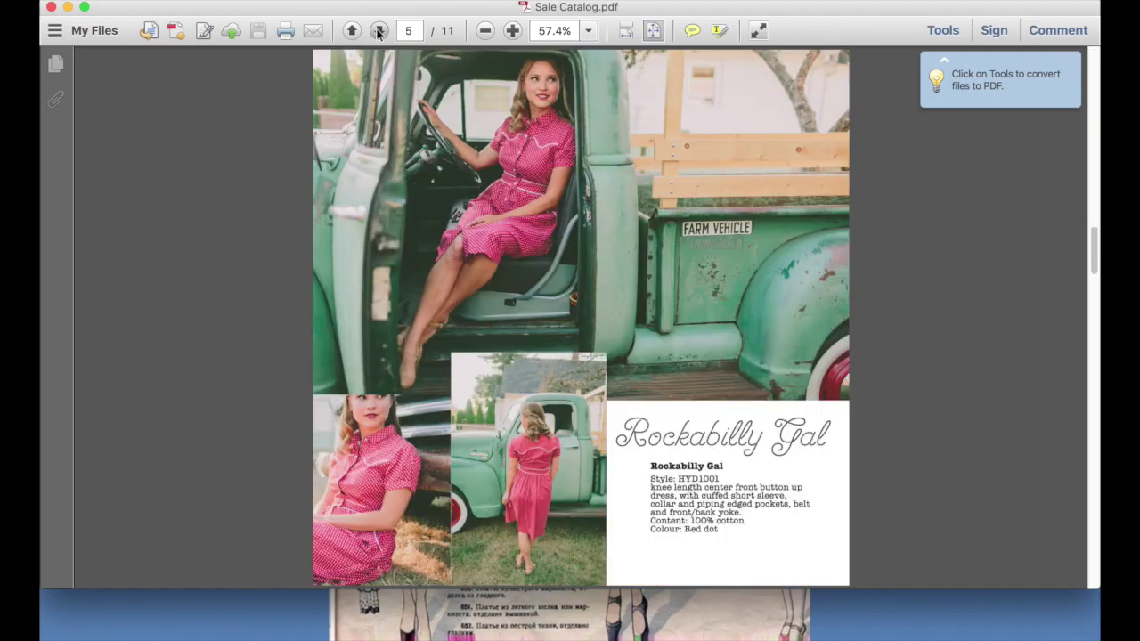
click(379, 31)
click(379, 31)
click(380, 31)
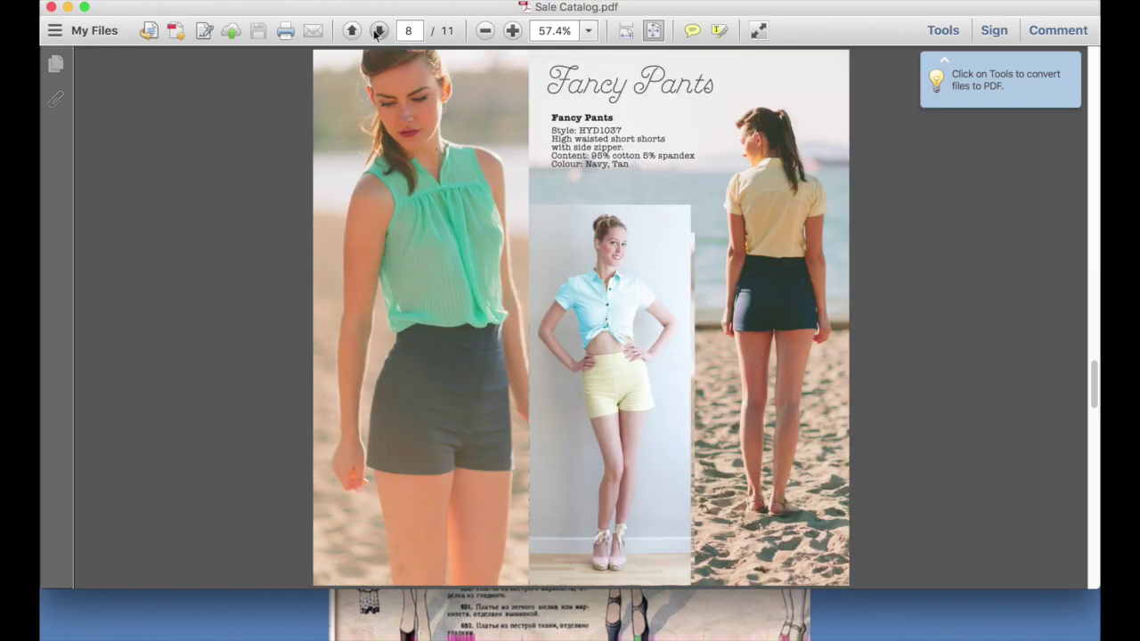
click(379, 32)
click(379, 31)
click(379, 31)
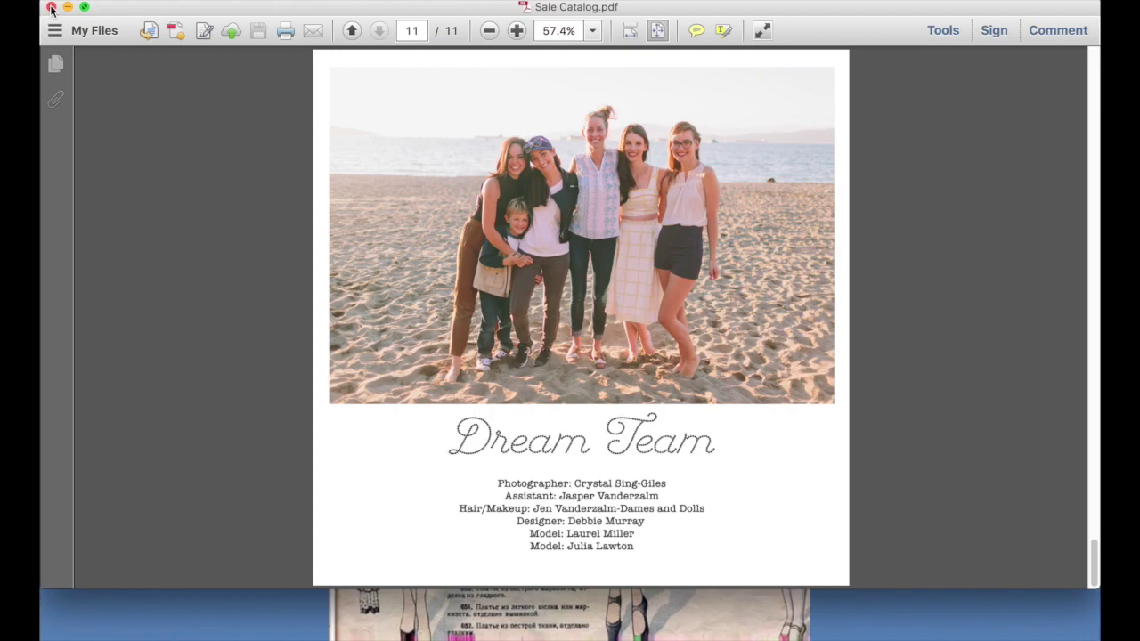
scroll(227, 240, up, 7)
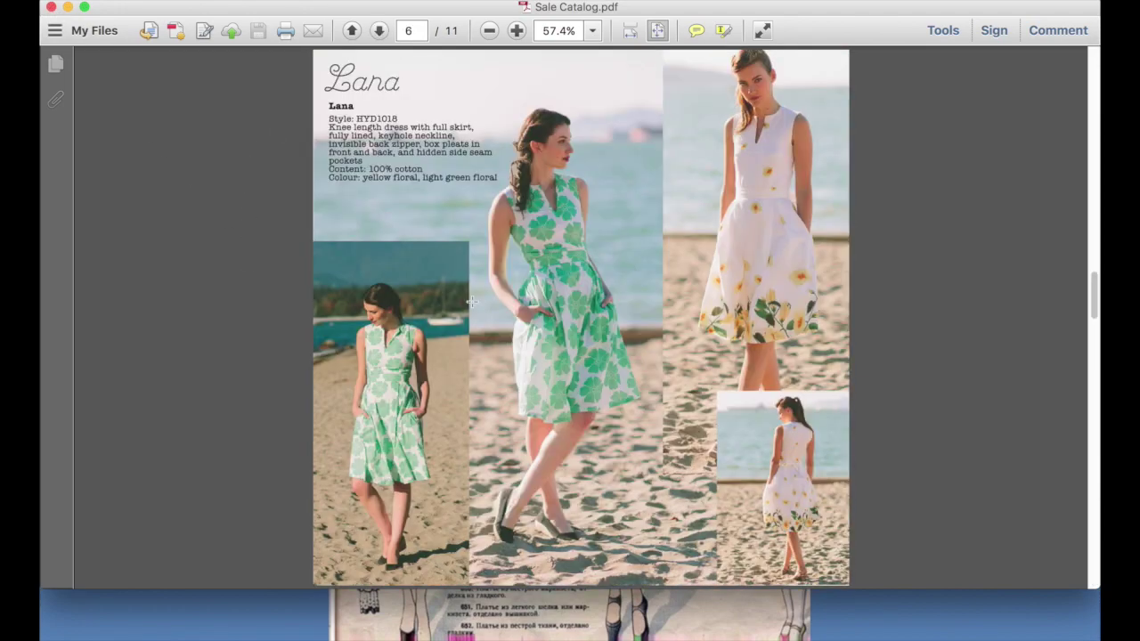
scroll(524, 450, up, 5)
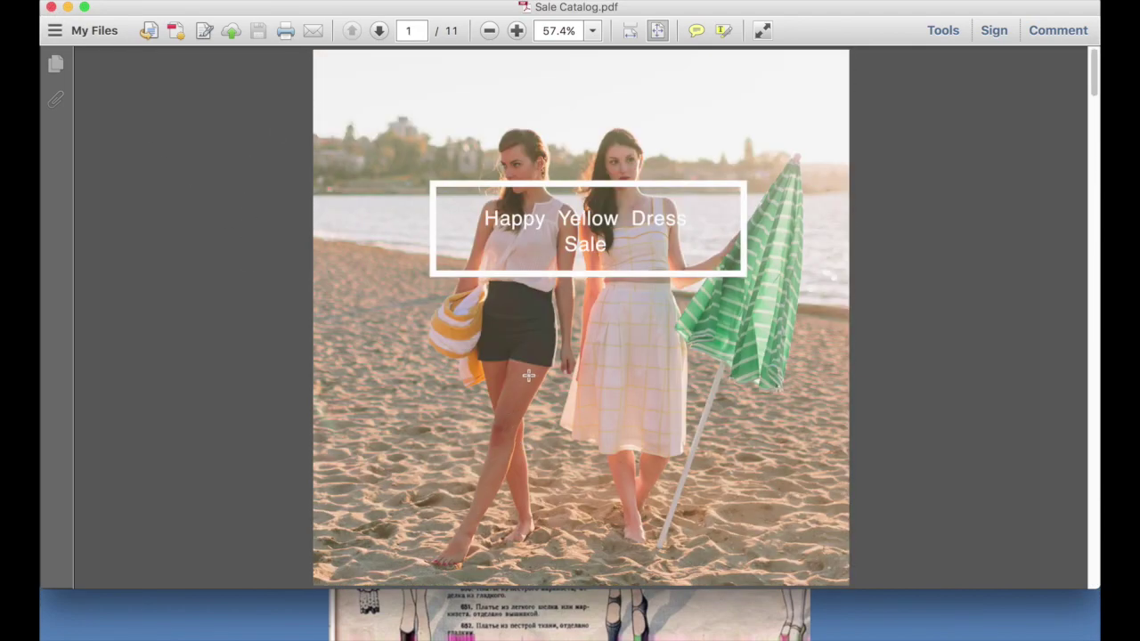